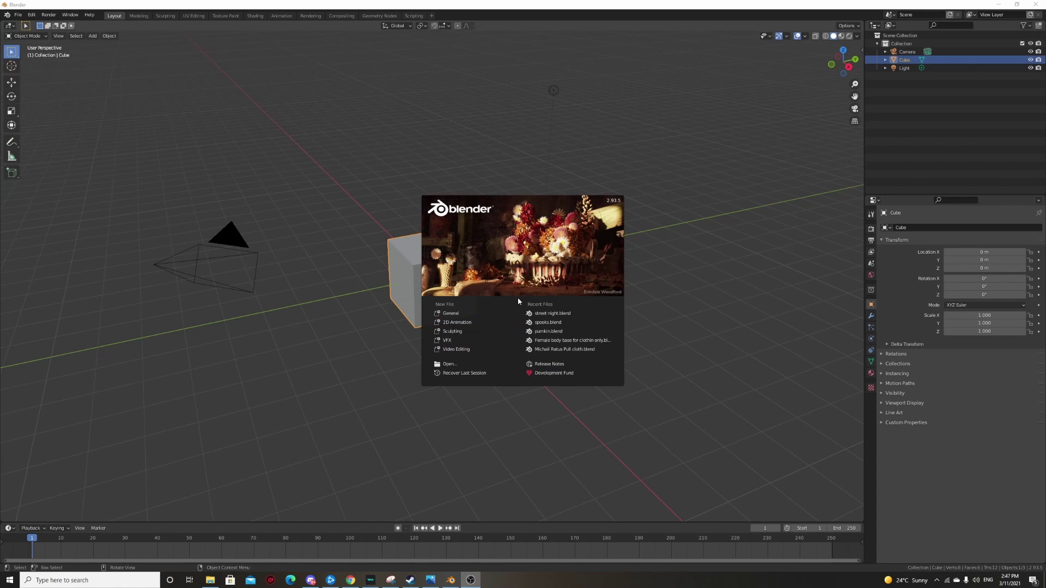
Create a new General file and delete all of its default objects
click(451, 313)
middle_drag(557, 340, 614, 336)
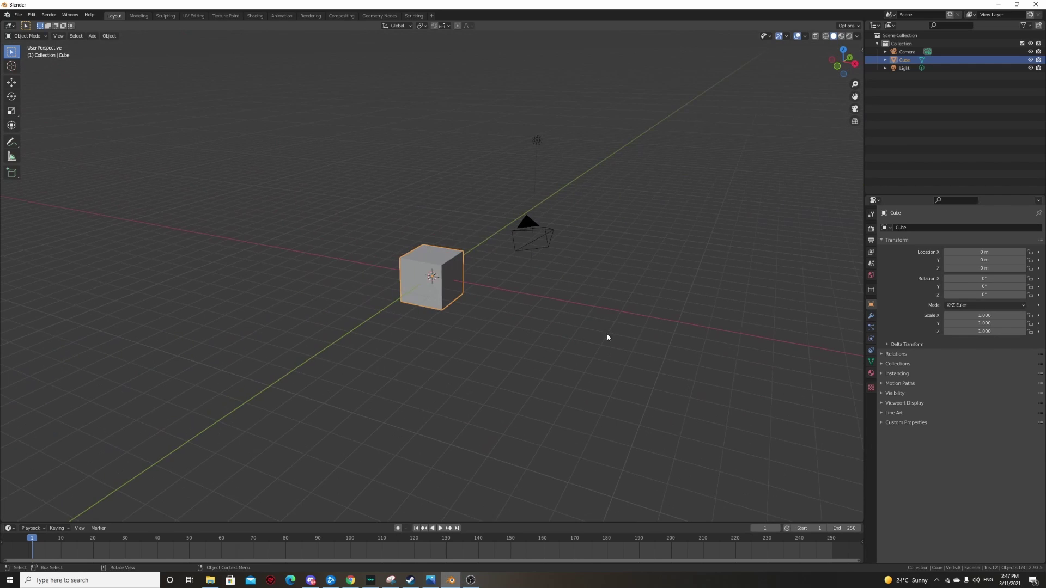
middle_drag(584, 304, 518, 296)
key(a)
key(x)
click(553, 287)
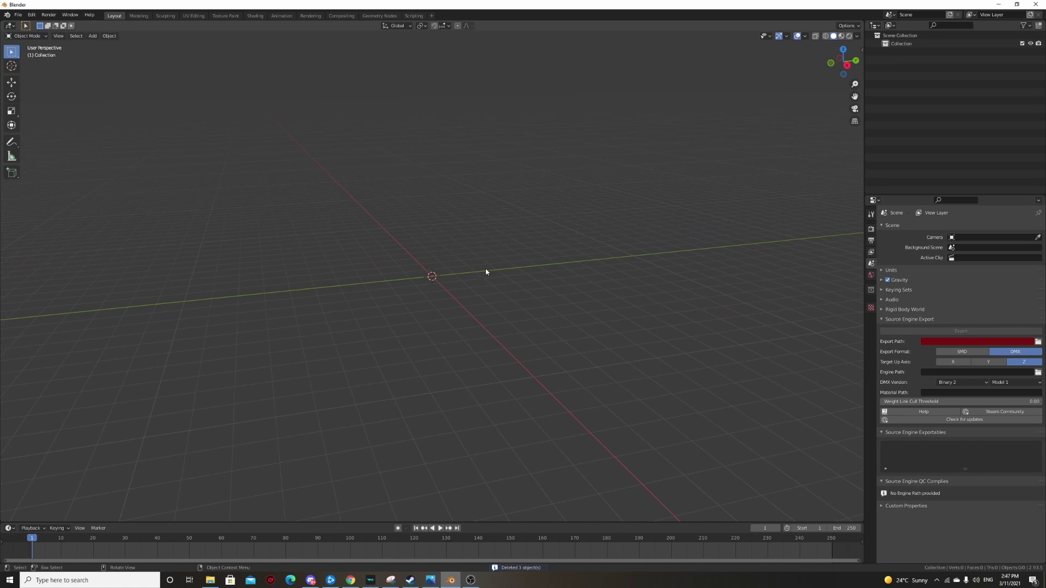
Add a plane at the world origin and scale it uniformly by 5
middle_drag(392, 247, 349, 218)
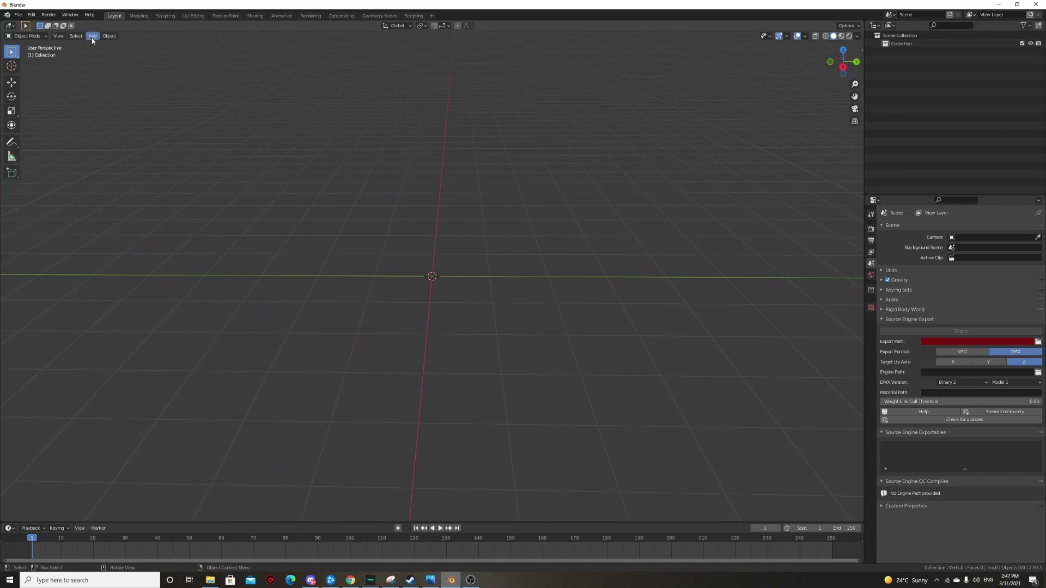
click(92, 36)
mouse_move(106, 44)
click(166, 43)
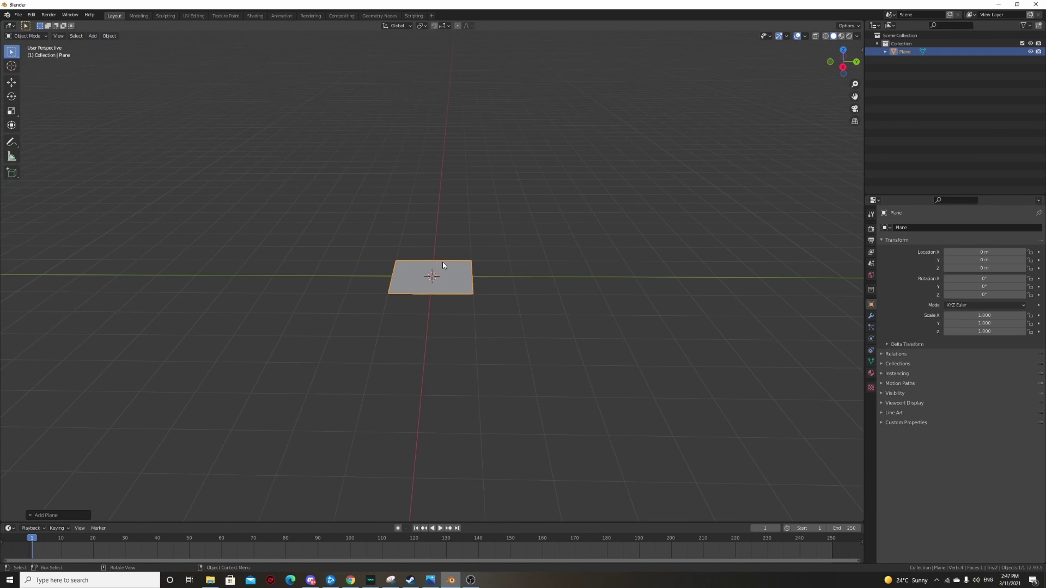
key(s)
key(5)
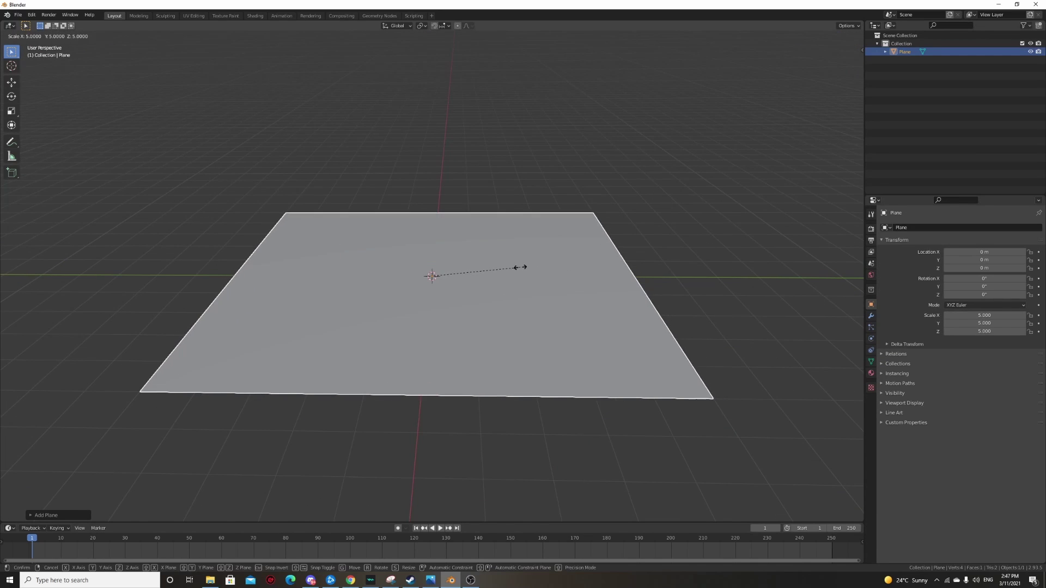
key(Return)
Apply the plane's transform and give the plane Collision physics
key(ctrl+a)
click(539, 282)
click(871, 339)
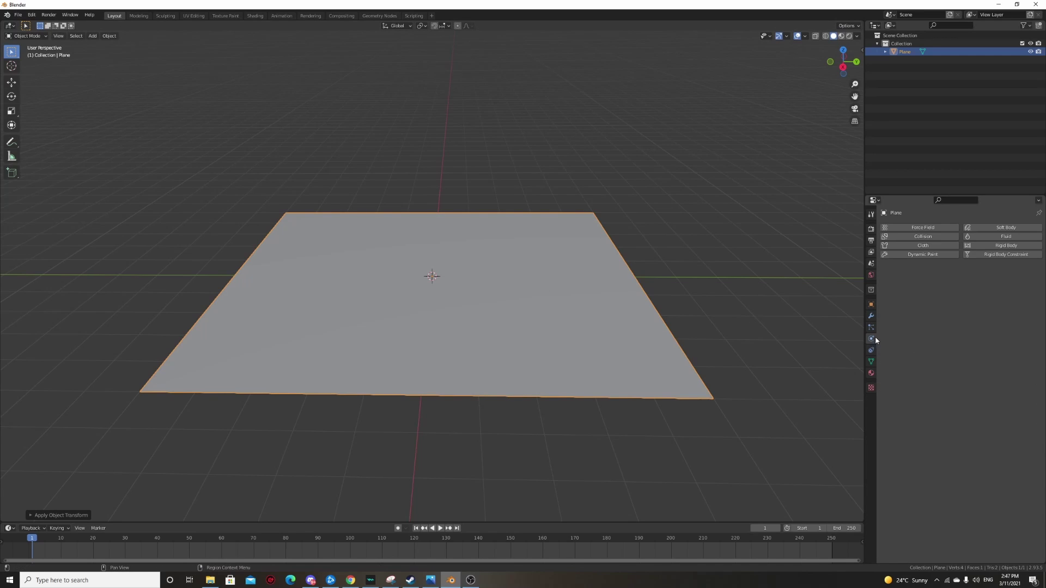
click(923, 236)
Add a smooth-shaded UV sphere and raise it vertically until it clears the plane
click(93, 36)
mouse_move(100, 47)
click(180, 70)
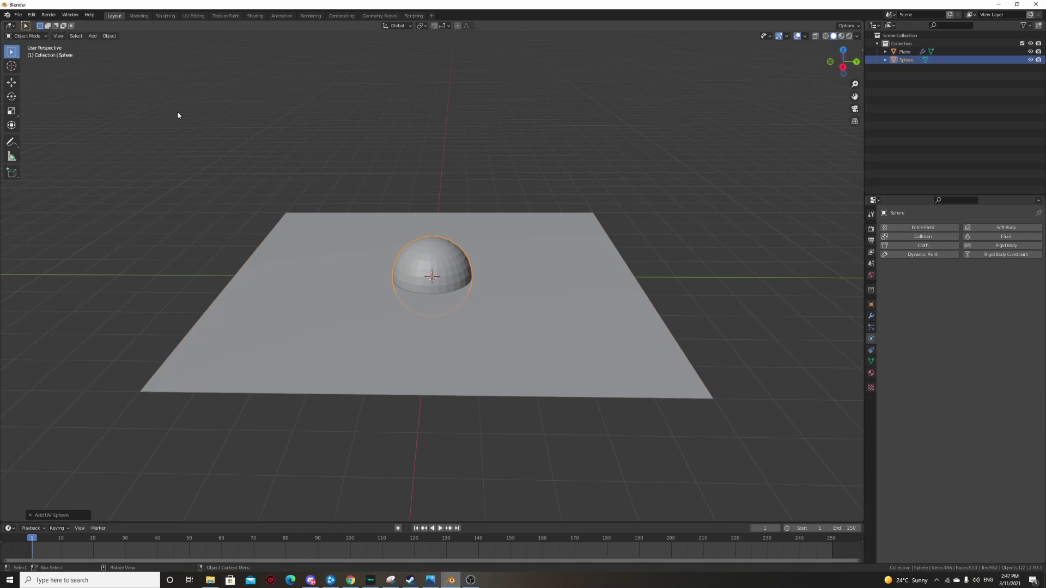
right_click(381, 181)
click(438, 178)
click(12, 125)
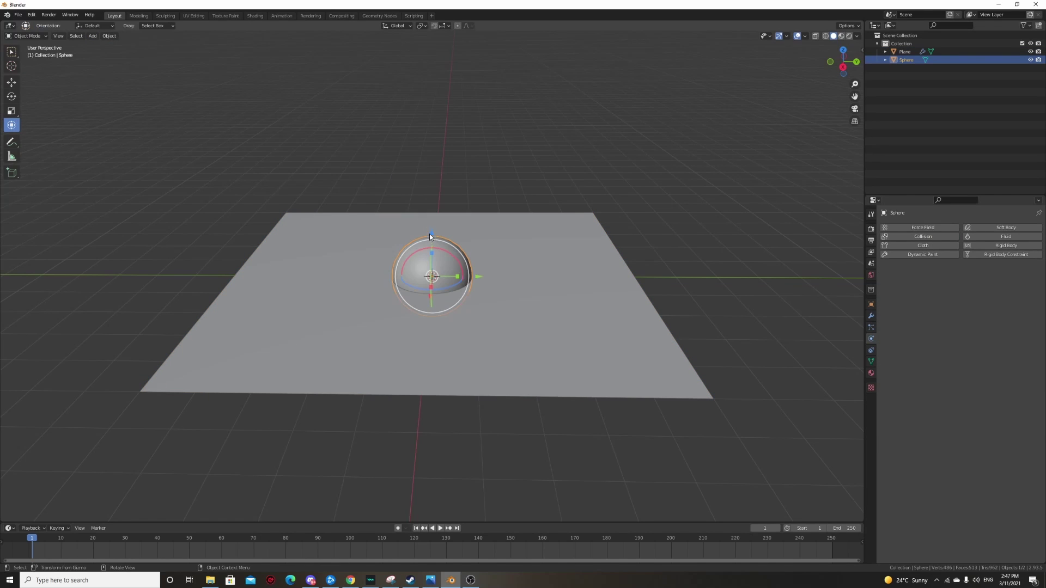
drag(430, 230, 523, 194)
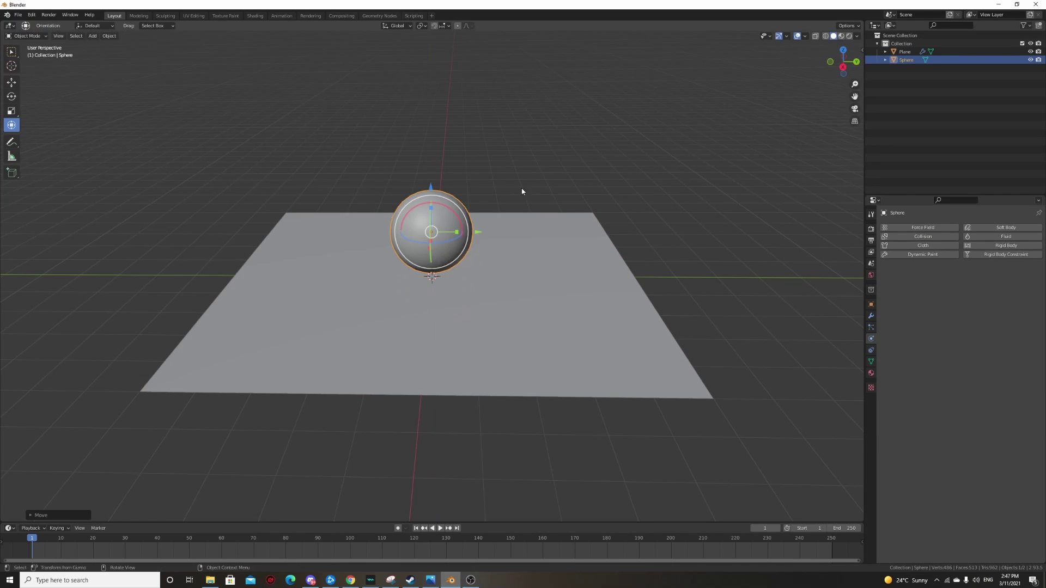
Give the sphere Soft Body physics with an edge Bending of 1.000 and play the simulation from the first frame
click(1006, 228)
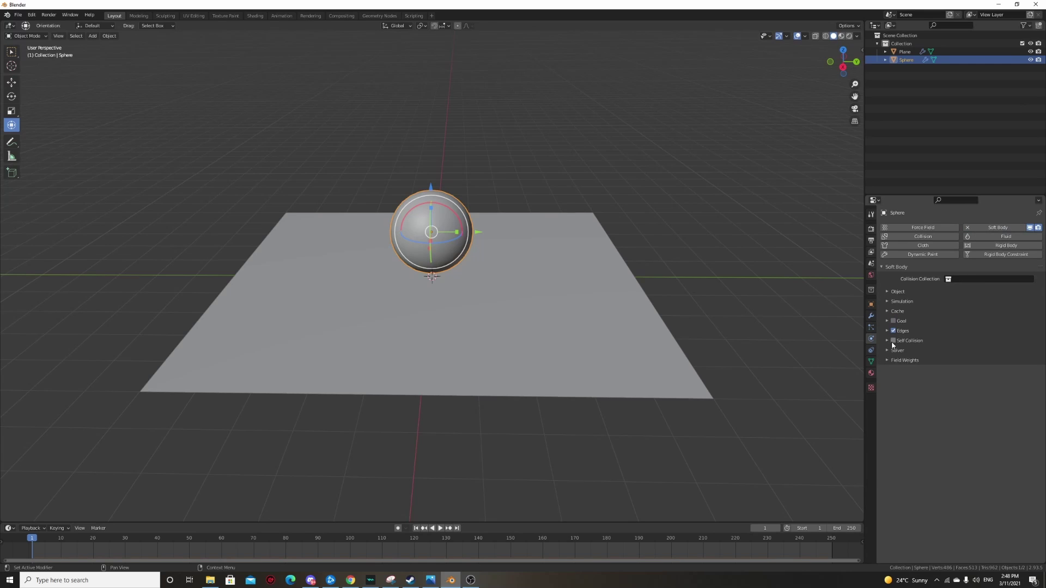
click(886, 331)
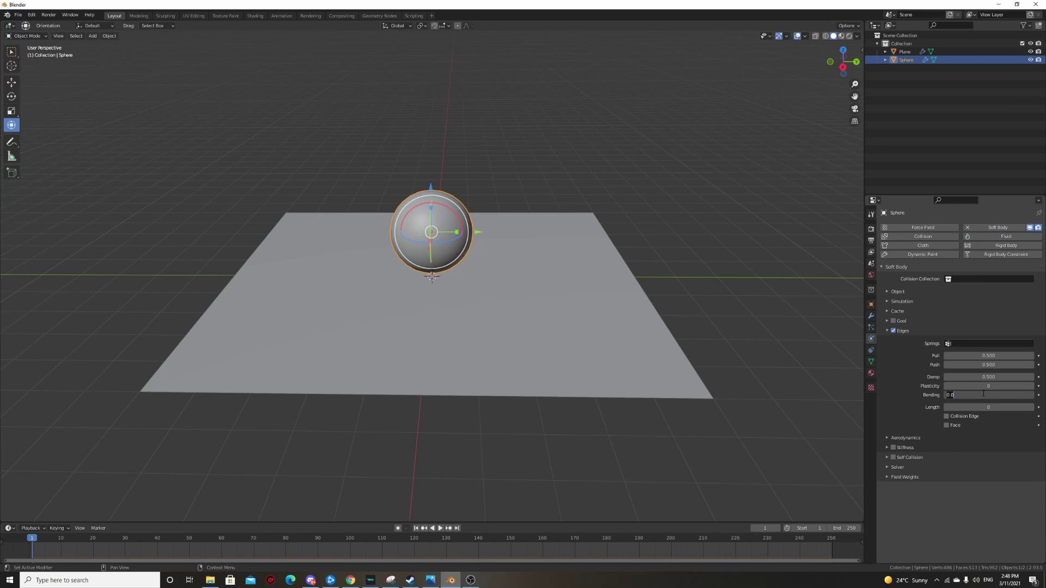
click(440, 528)
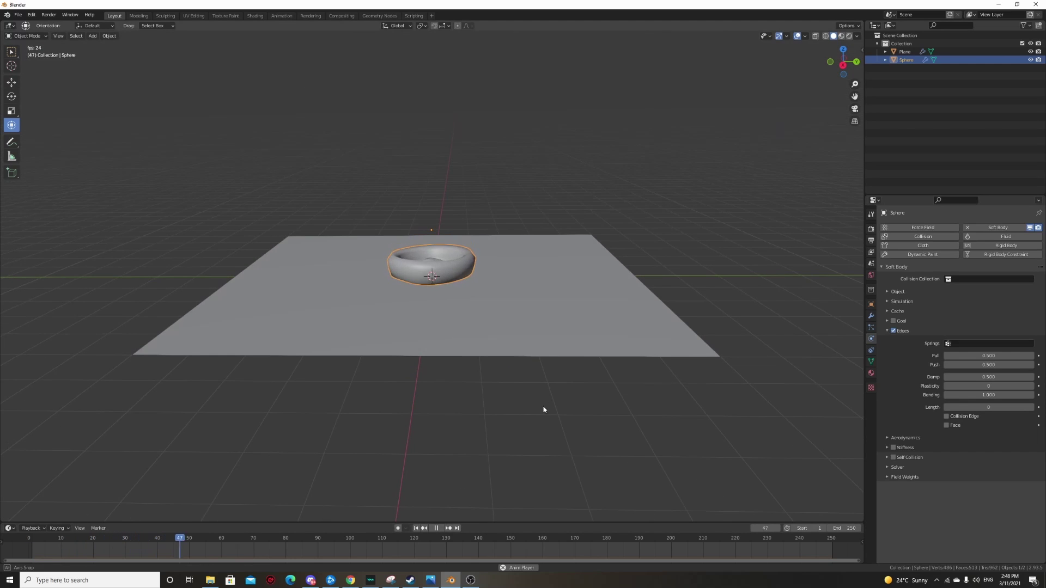
middle_drag(543, 410, 473, 507)
click(415, 527)
key(space)
click(416, 528)
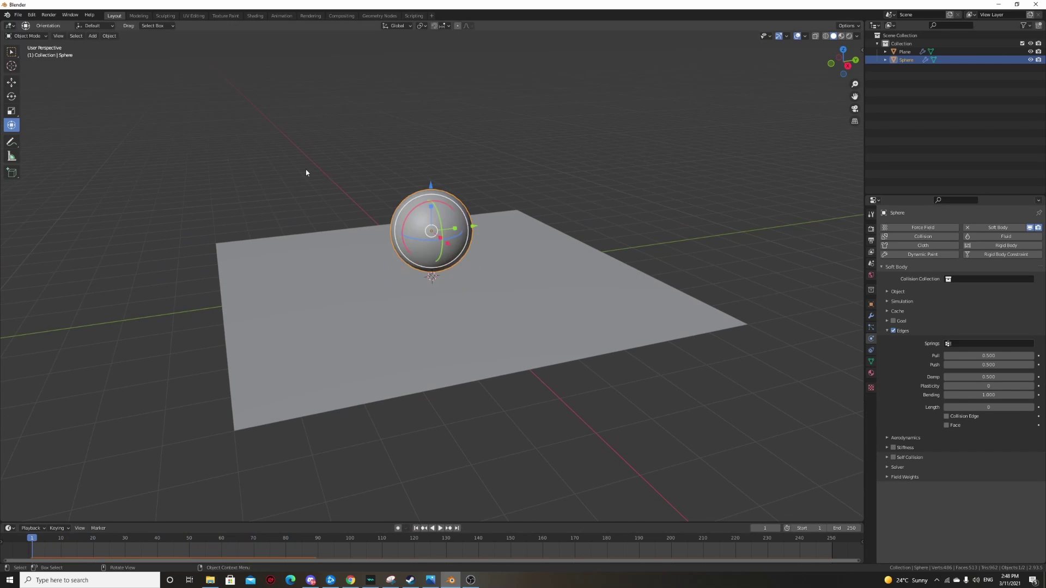
Delete both the soft-body sphere and the collision plane from the scene
drag(304, 170, 544, 306)
right_click(599, 239)
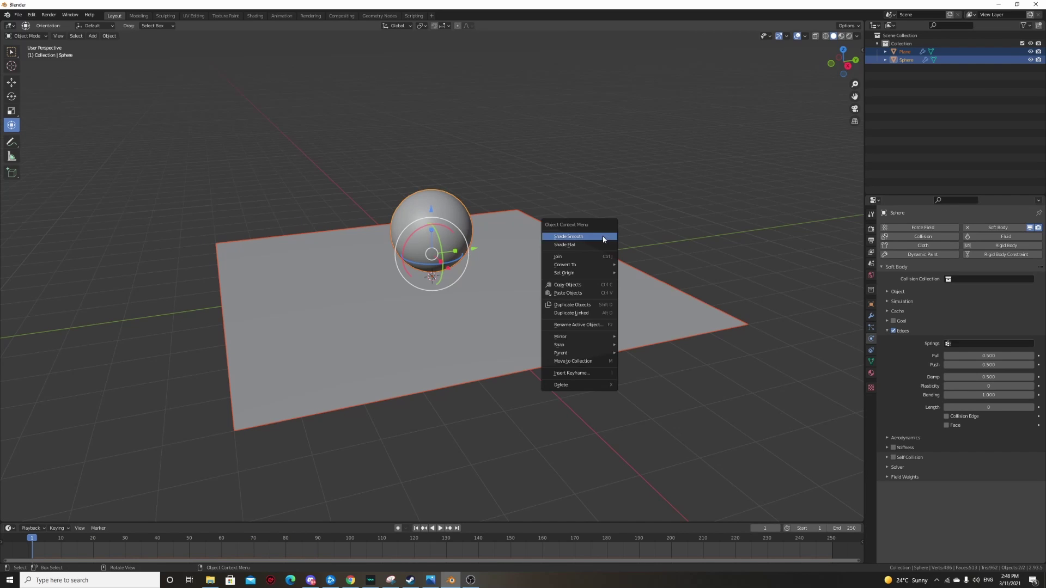
click(574, 385)
middle_drag(609, 358, 657, 383)
Add a new plane at the world origin and scale it up freehand into a larger floor
click(106, 41)
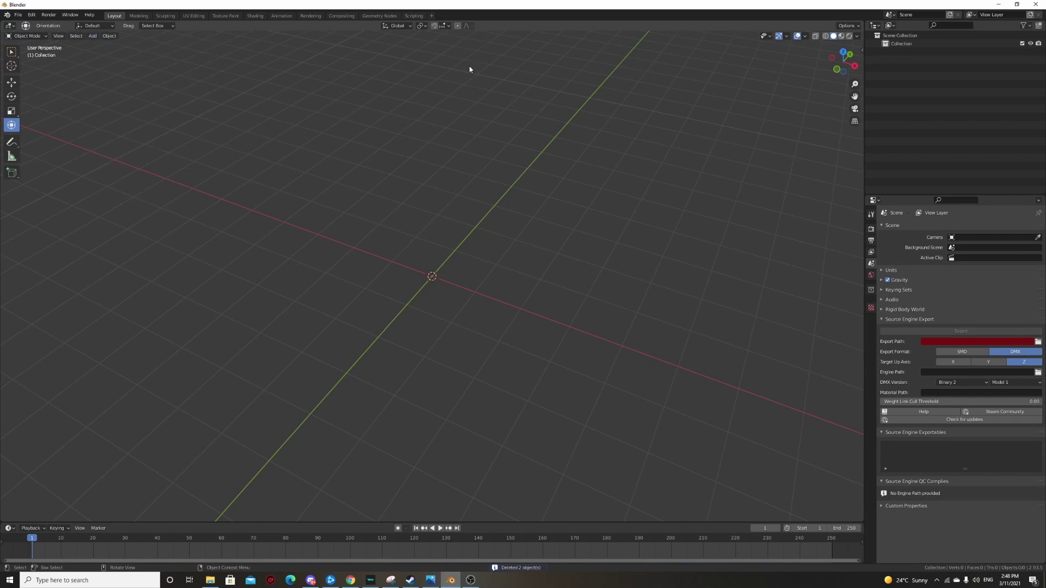
click(92, 36)
mouse_move(109, 43)
click(174, 46)
key(s)
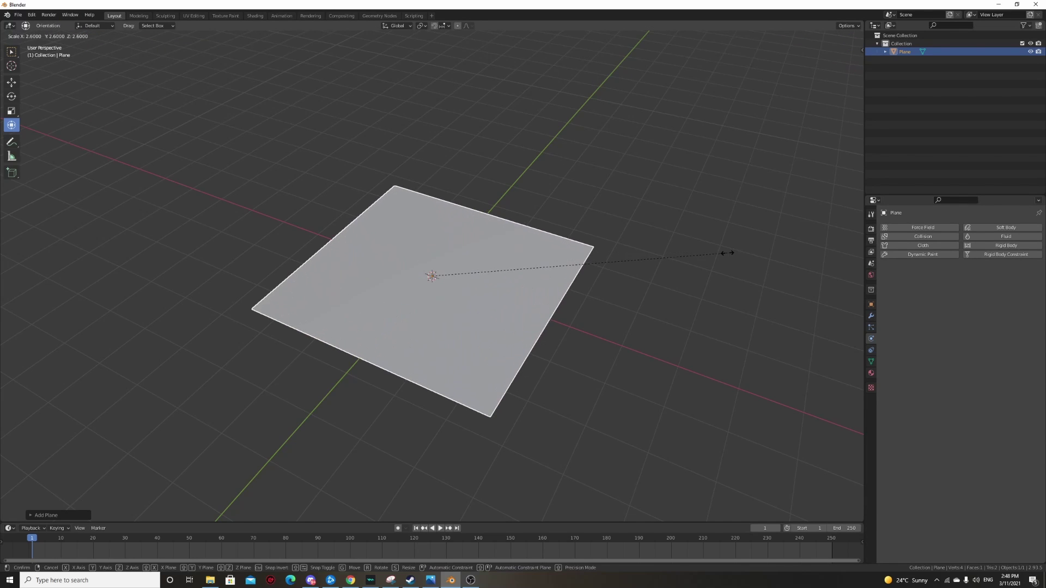
click(768, 253)
click(726, 245)
click(603, 240)
Add a cube and raise it vertically above the plane
middle_drag(625, 228, 723, 211)
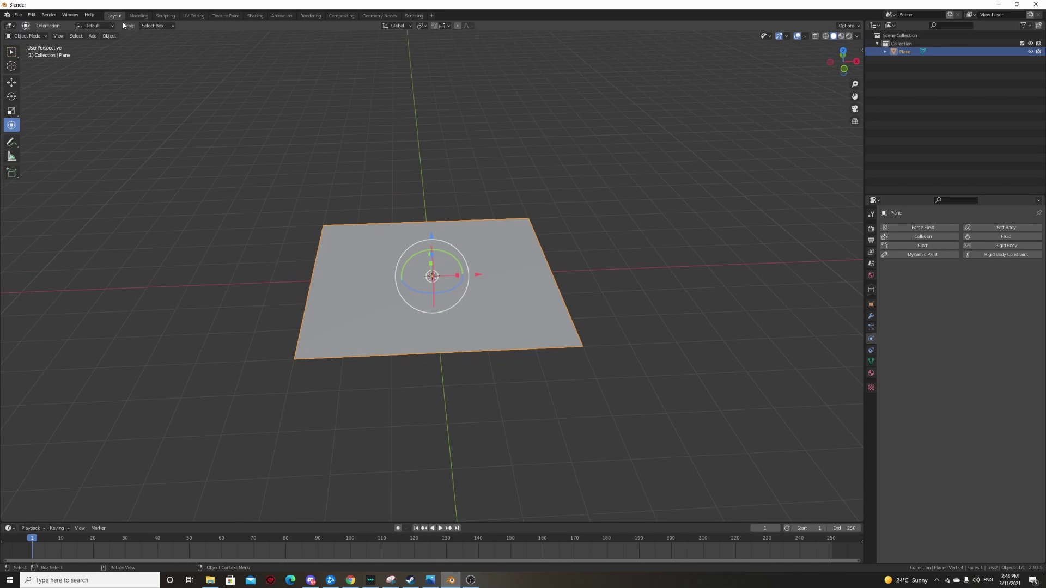
click(92, 36)
mouse_move(120, 45)
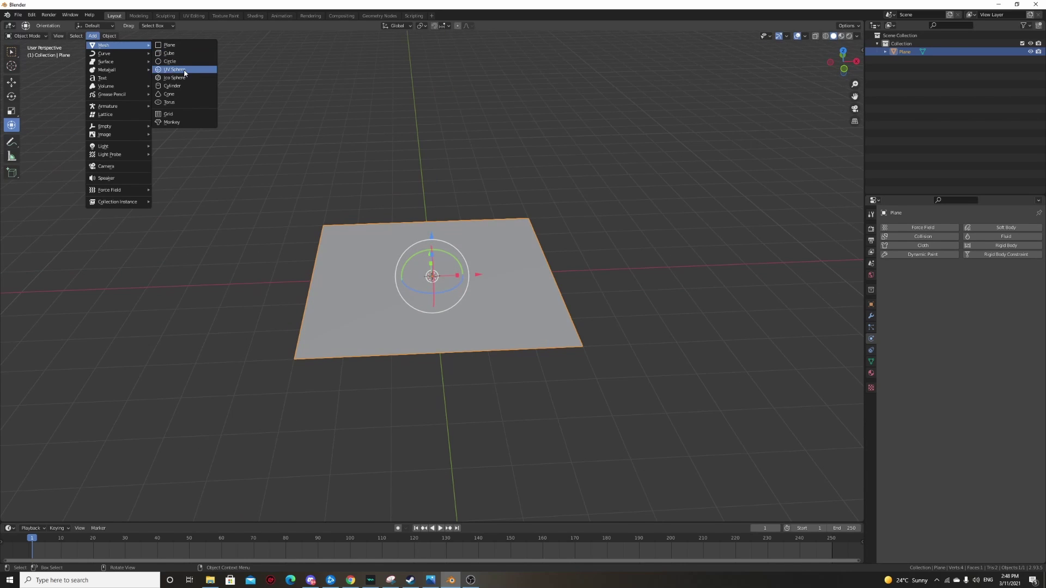
click(189, 57)
drag(429, 231, 427, 142)
Add a Subdivision Surface modifier to the cube and set its viewport level to 6
click(871, 316)
click(893, 227)
click(896, 377)
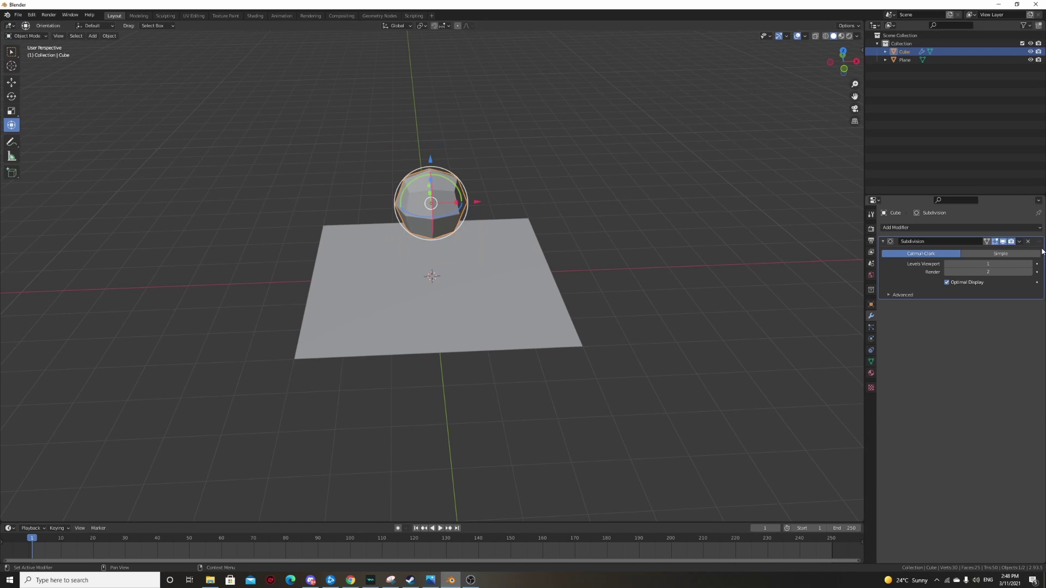
click(1029, 264)
click(1030, 264)
middle_drag(614, 285, 569, 241)
key(g)
click(569, 243)
key(ctrl+z)
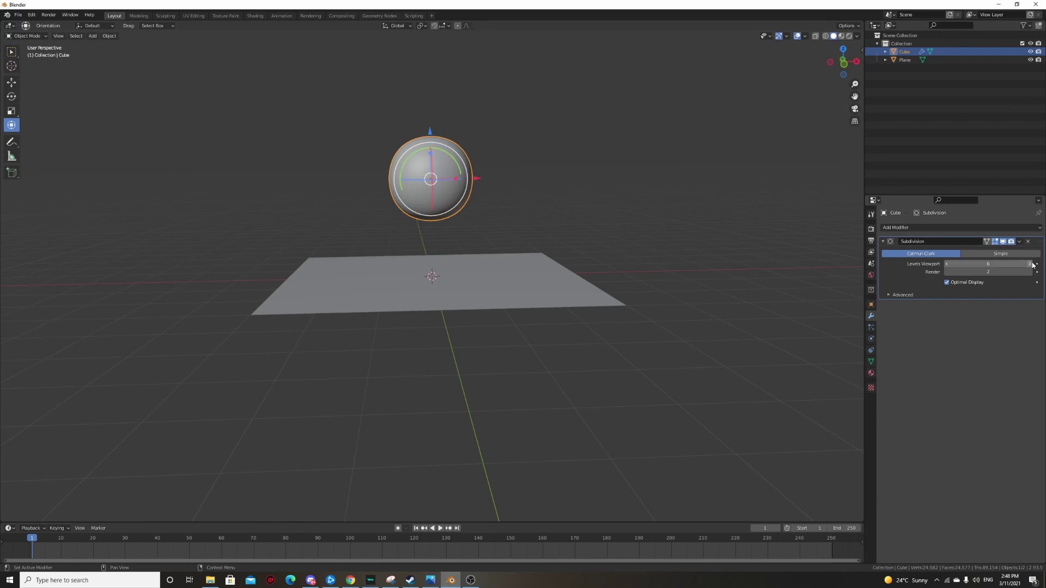
Set the Subdivision modifier's render level to 6 and apply the modifier to the cube
middle_drag(635, 260, 565, 253)
scroll(604, 312, up, 4)
click(565, 253)
scroll(465, 235, up, 4)
scroll(465, 234, up, 2)
click(532, 242)
right_click(681, 170)
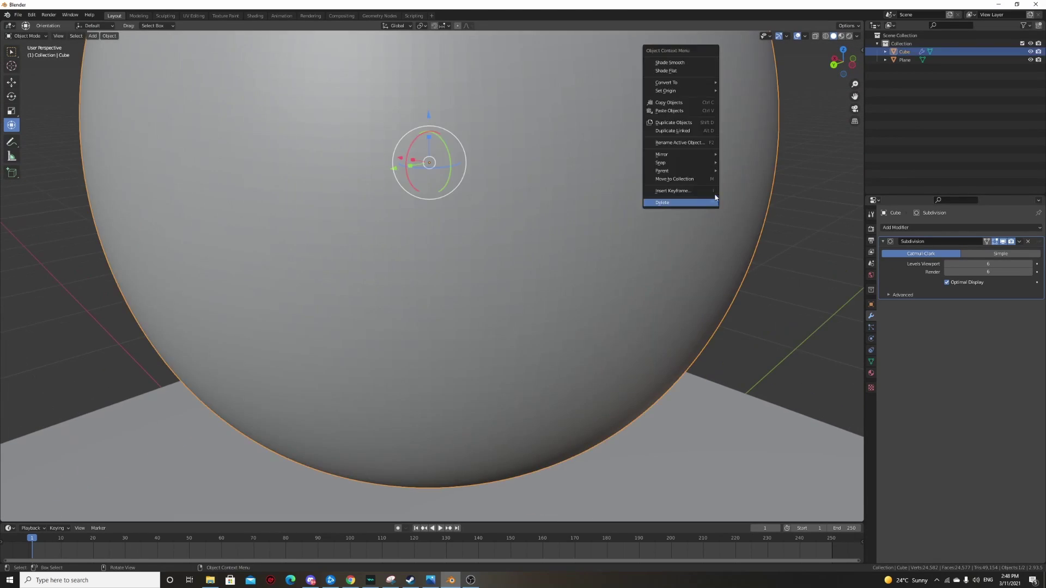
scroll(553, 296, down, 6)
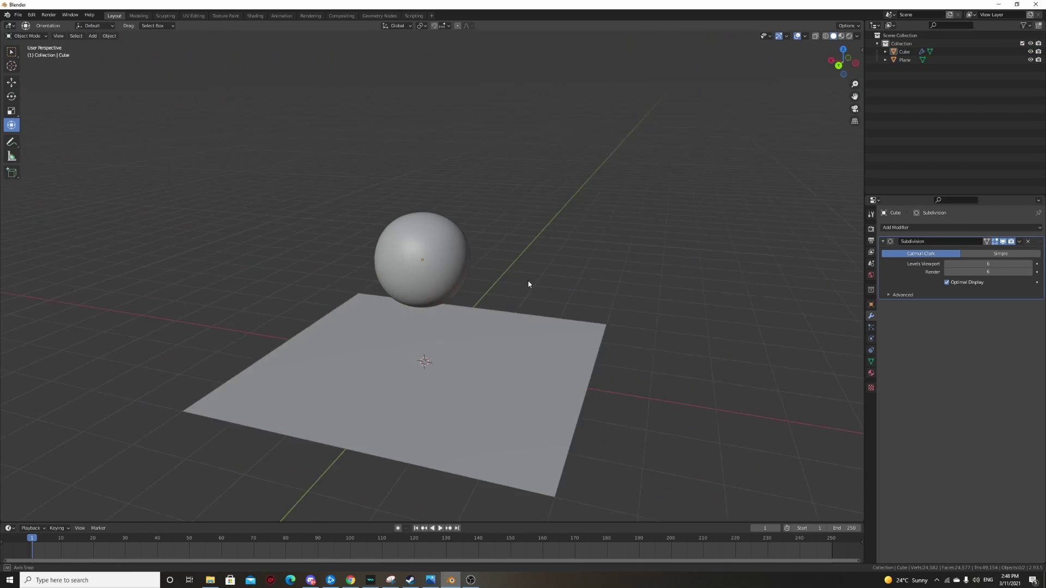
scroll(516, 271, up, 1)
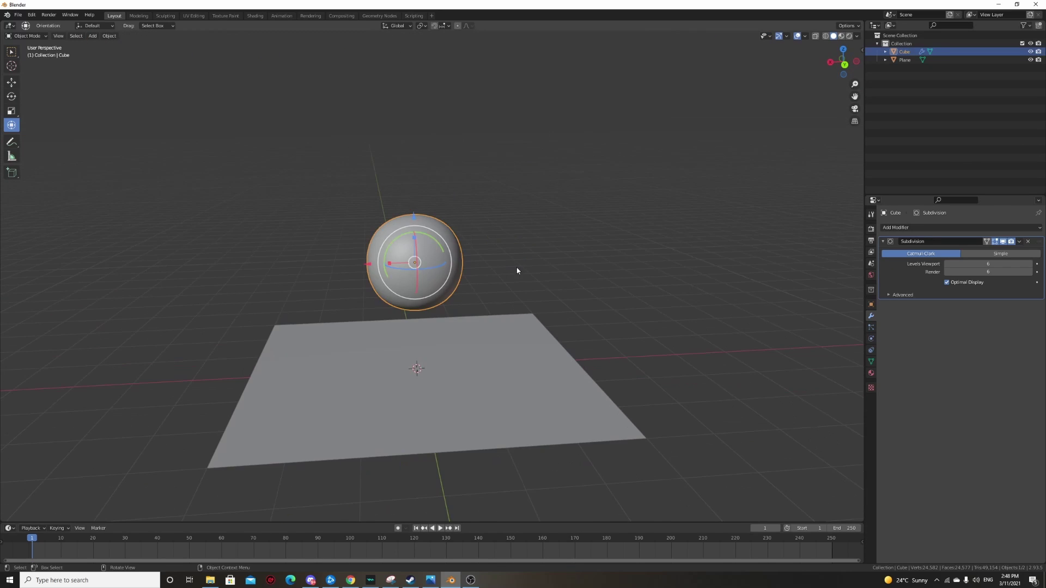
click(1027, 243)
Inspect the subdivided cube's mesh density in wireframe and material preview shading, and return to solid shading
click(825, 36)
click(561, 297)
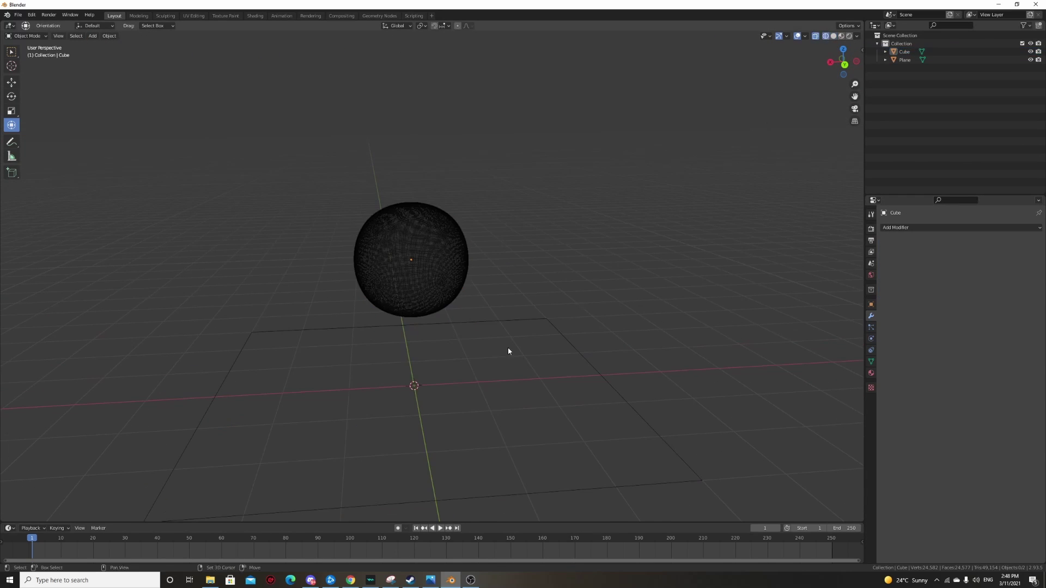
scroll(509, 346, up, 2)
middle_drag(512, 322, 599, 191)
scroll(499, 274, up, 6)
scroll(500, 267, down, 4)
click(842, 36)
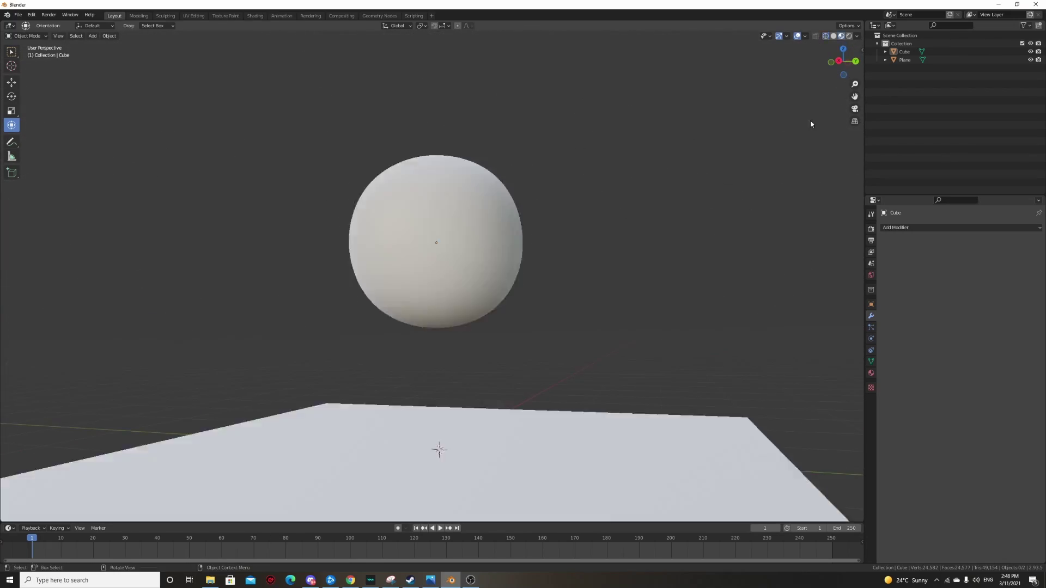
click(833, 36)
middle_drag(576, 381, 488, 376)
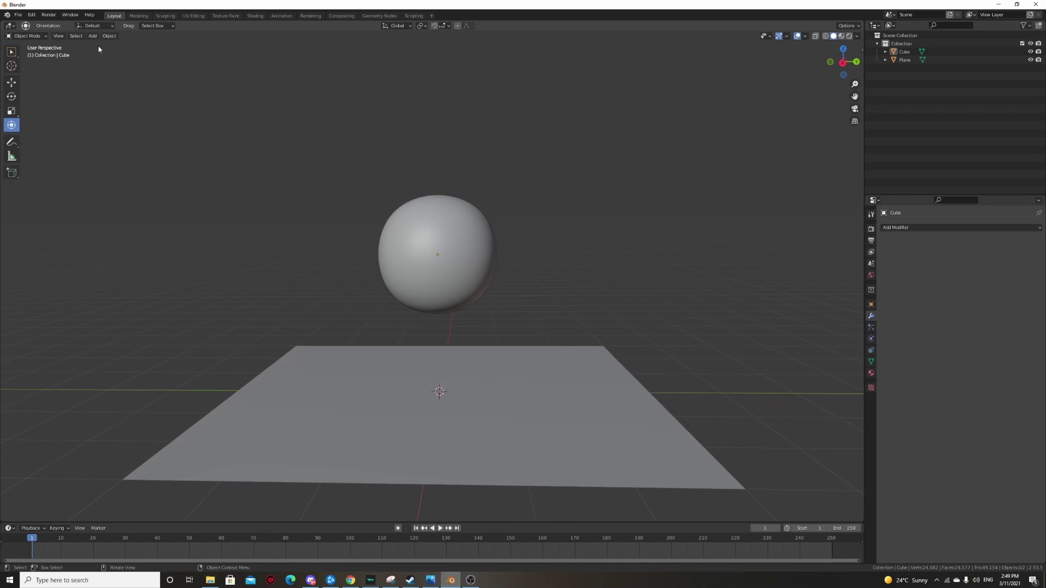
click(478, 264)
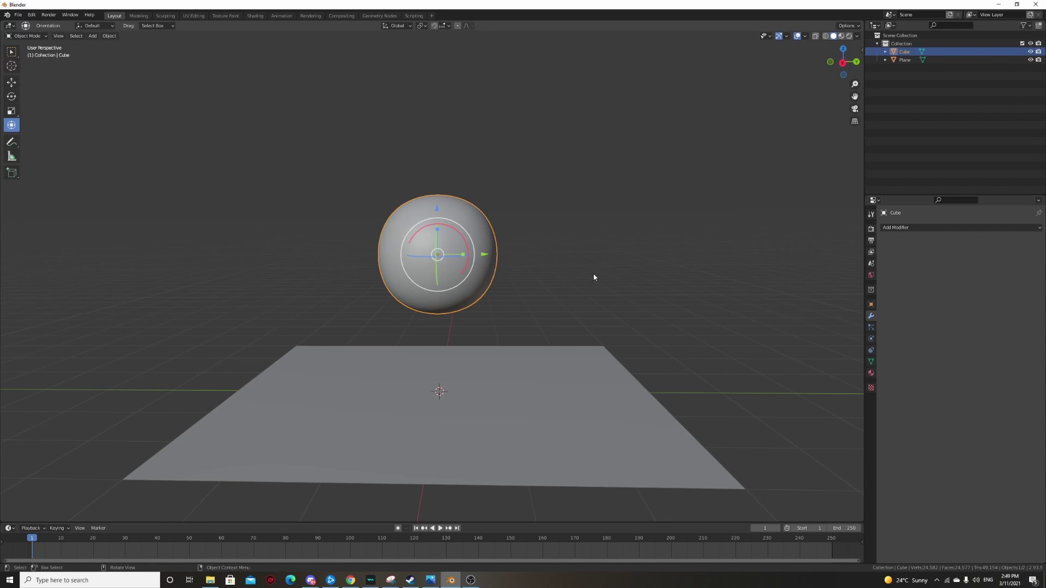
click(548, 286)
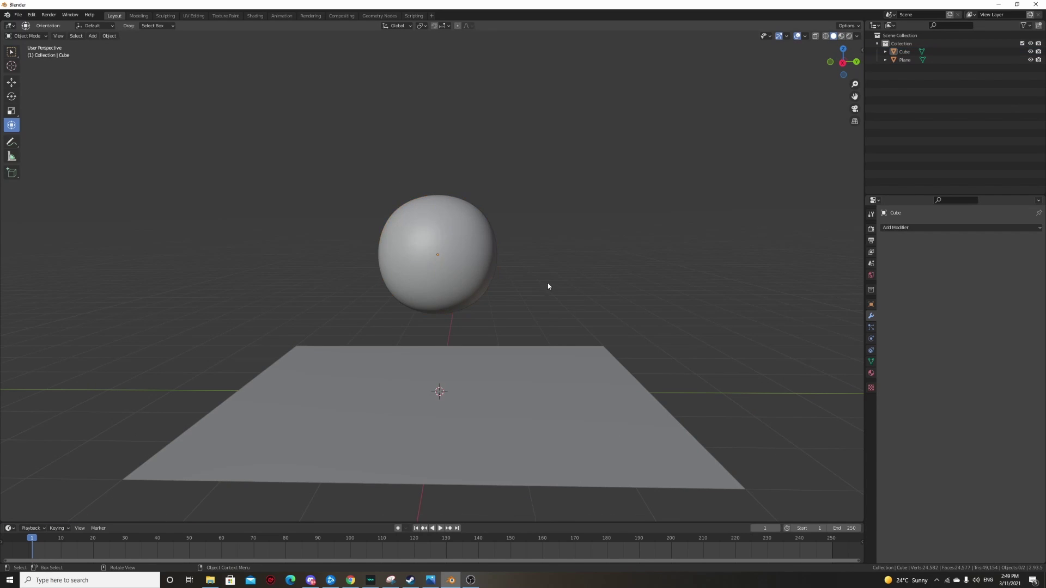
click(420, 271)
click(613, 258)
Add a smooth-shaded UV sphere and raise it about 1.9 m along Z so it surrounds the subdivided cube
click(92, 36)
mouse_move(109, 46)
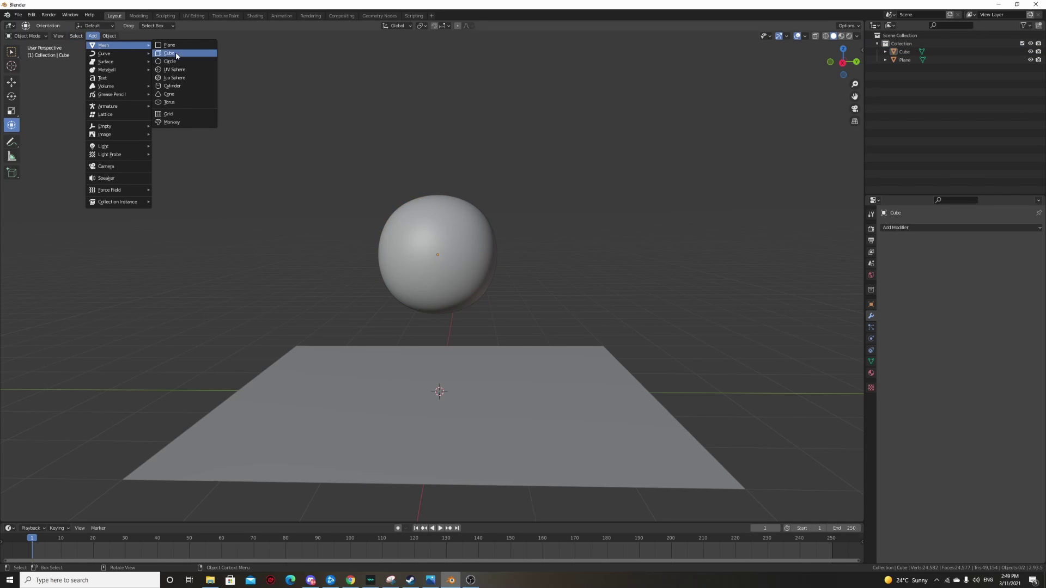
click(192, 69)
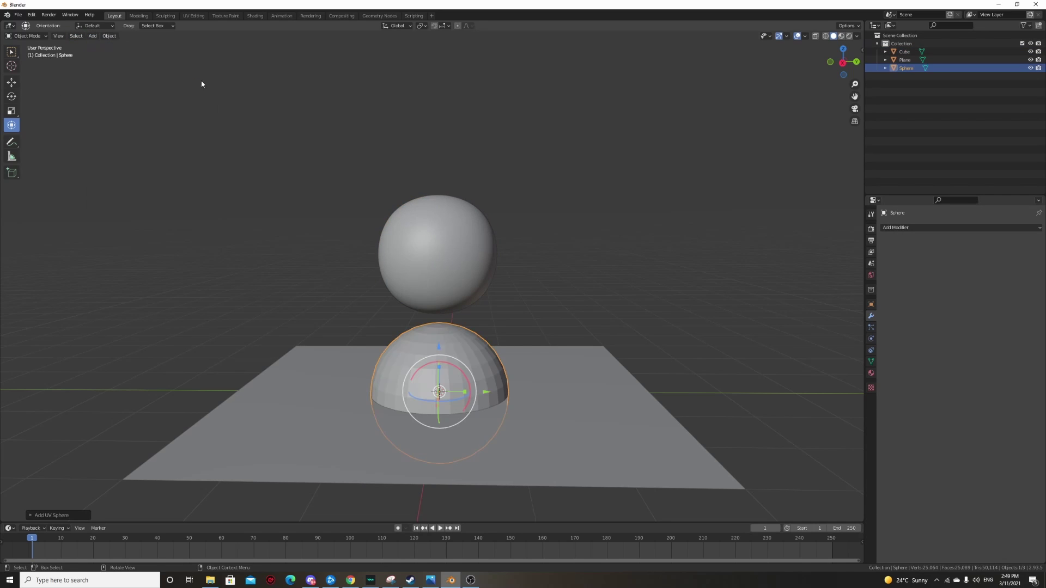
key(g)
key(z)
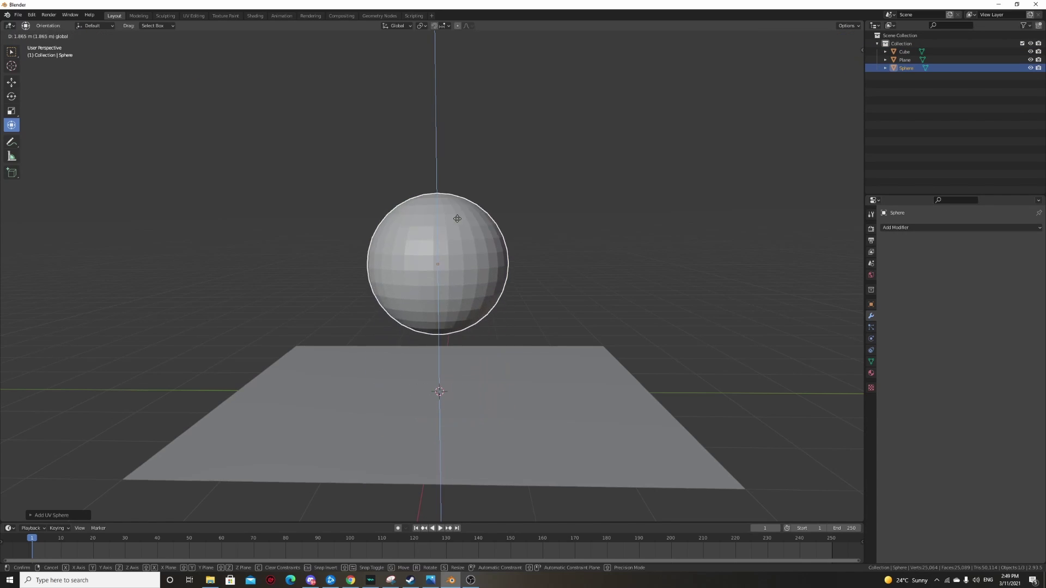
click(451, 217)
right_click(611, 214)
click(611, 213)
Scale down and vertically align the UV sphere in front wireframe view so it closely encloses the subdivided cube
mouse_move(507, 236)
middle_down()
mouse_move(607, 220)
mouse_move(668, 162)
middle_up()
key(shift+z)
scroll(668, 113, up, 4)
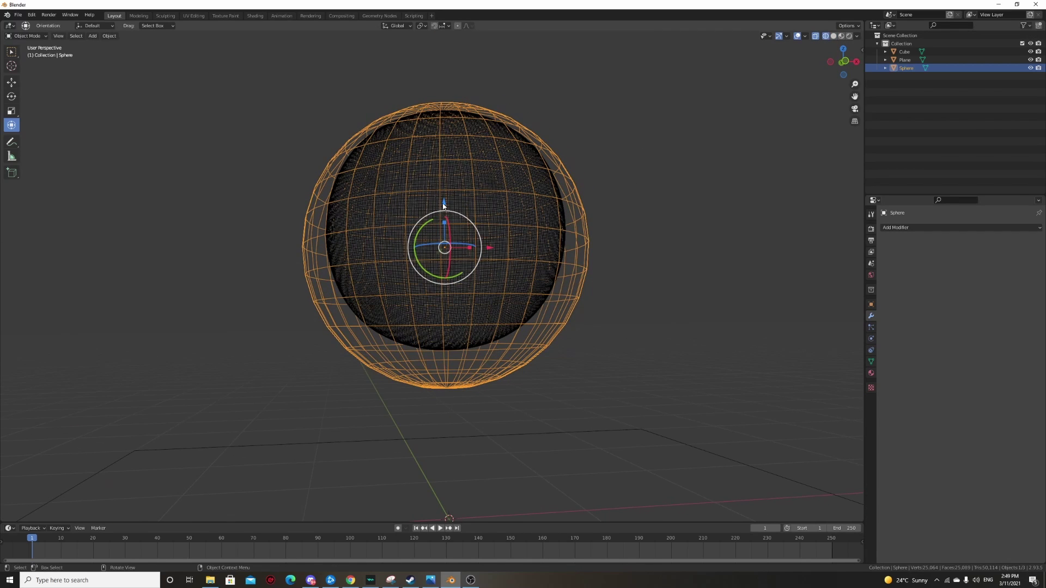
ctrl+drag(442, 204, 735, 200)
click(845, 60)
scroll(610, 158, up, 1)
key(s)
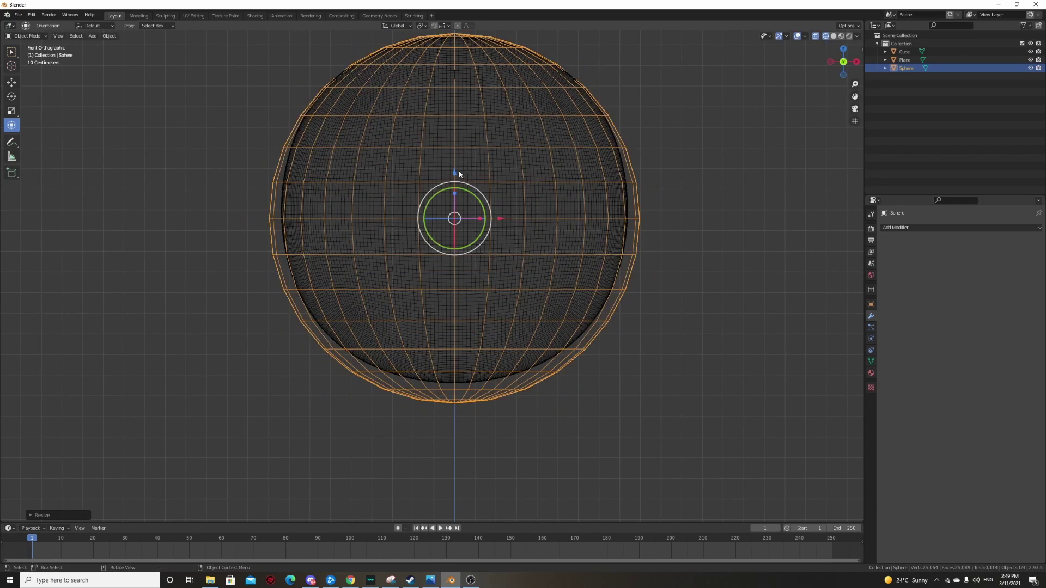
mouse_move(458, 173)
mouse_down()
mouse_move(458, 162)
mouse_move(459, 172)
mouse_up()
key(s)
click(651, 200)
click(654, 201)
Inspect the UV sphere's outline and surface against the enclosed cube in solid and material preview shading
middle_drag(654, 202, 763, 227)
click(833, 36)
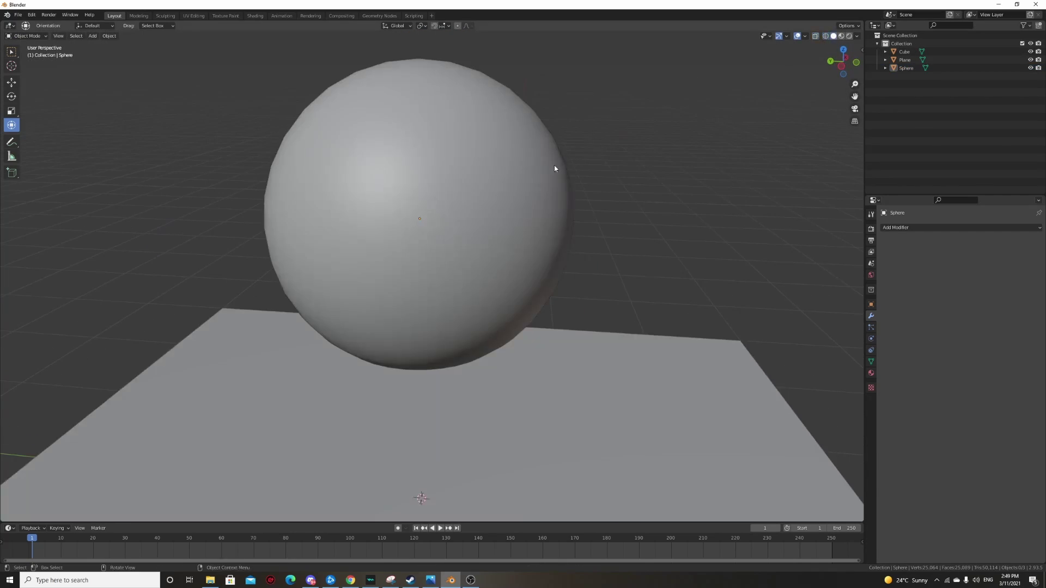
click(554, 165)
mouse_move(554, 165)
middle_down()
mouse_move(724, 172)
mouse_move(789, 222)
middle_up()
click(642, 173)
scroll(642, 173, down, 4)
scroll(645, 316, up, 2)
middle_drag(645, 316, 550, 265)
click(547, 264)
scroll(546, 264, up, 3)
click(841, 36)
scroll(831, 53, down, 1)
middle_drag(831, 53, 831, 29)
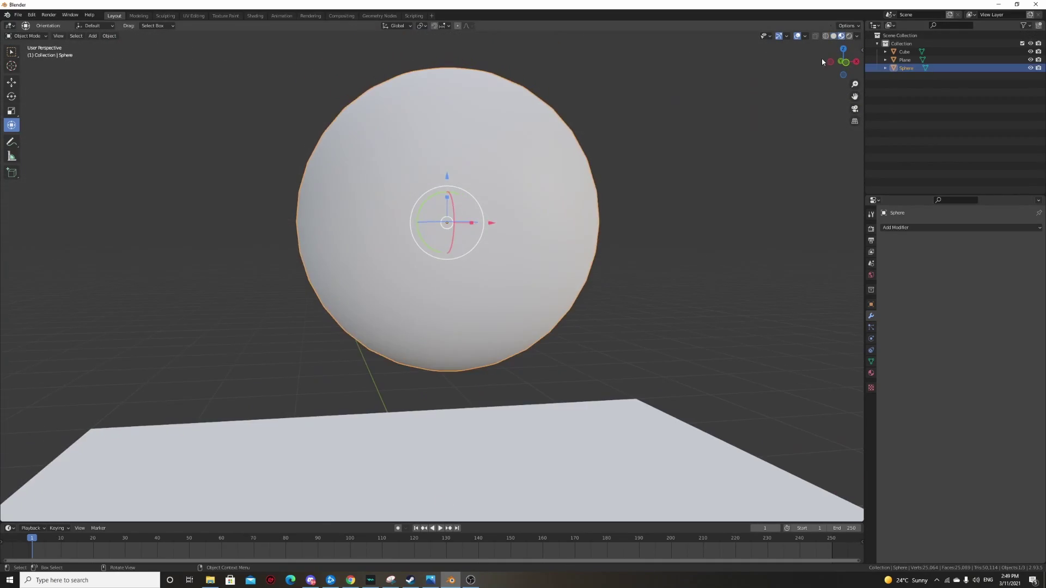
Compare the sphere's coarse mesh with the enclosed cube's dense mesh in wireframe, and return to material preview shading
click(826, 36)
scroll(765, 154, up, 2)
click(757, 156)
middle_drag(757, 155, 730, 219)
scroll(582, 198, down, 5)
click(904, 51)
click(842, 36)
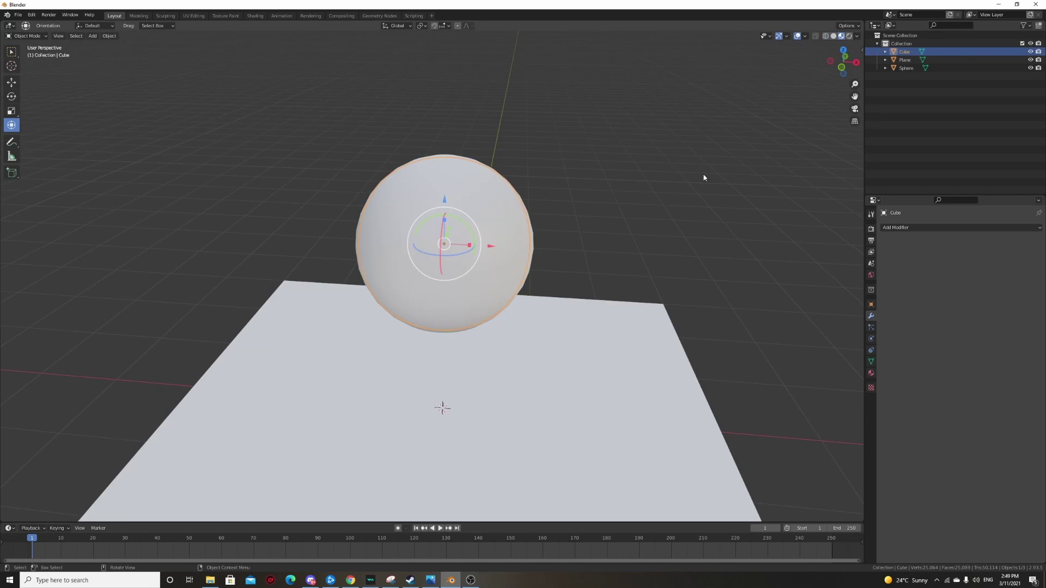
Add soft body physics to the UV sphere
click(626, 209)
click(520, 228)
middle_drag(521, 227, 662, 206)
click(528, 226)
click(504, 232)
middle_drag(509, 231, 731, 264)
click(579, 236)
click(485, 261)
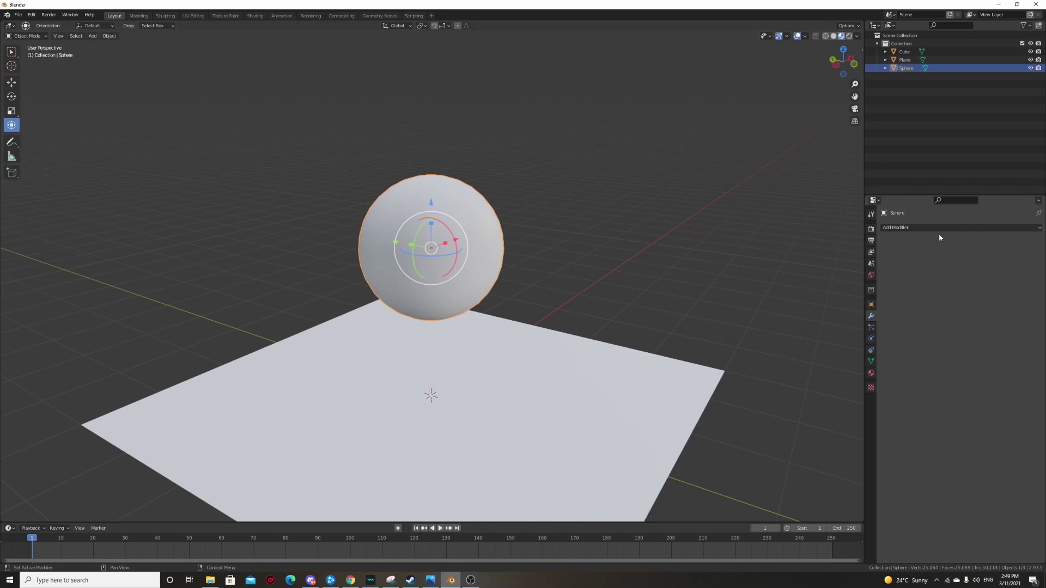
click(871, 338)
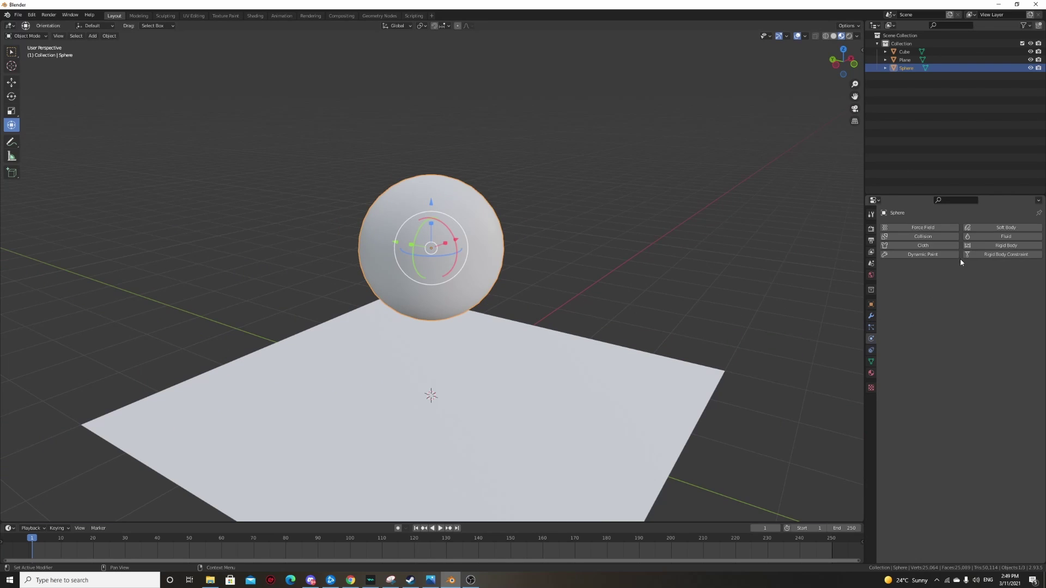
click(1007, 227)
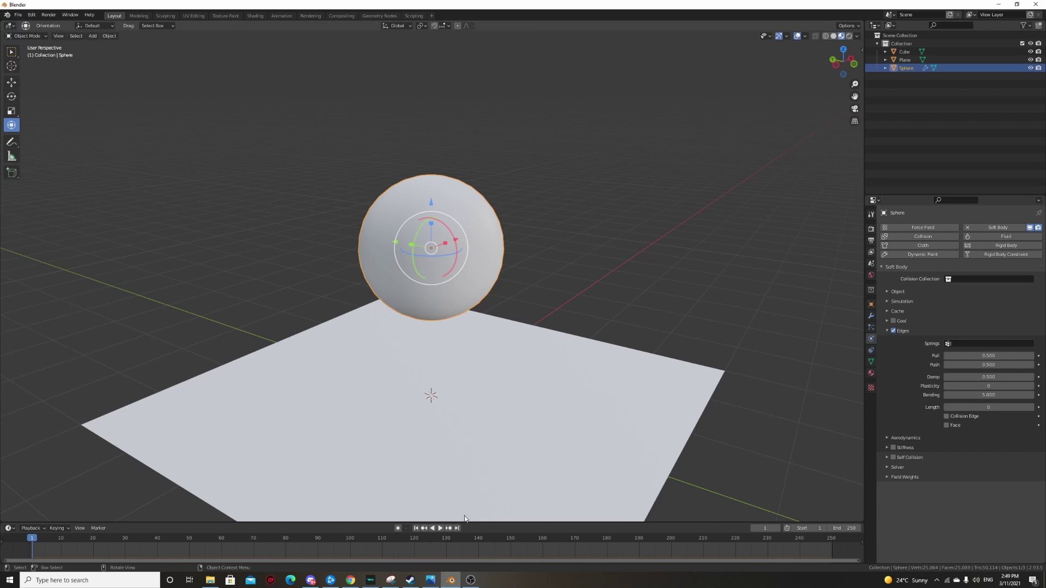
Play the simulation to check how the soft-body sphere falls, and return to the first frame
click(440, 528)
middle_drag(564, 441, 574, 420)
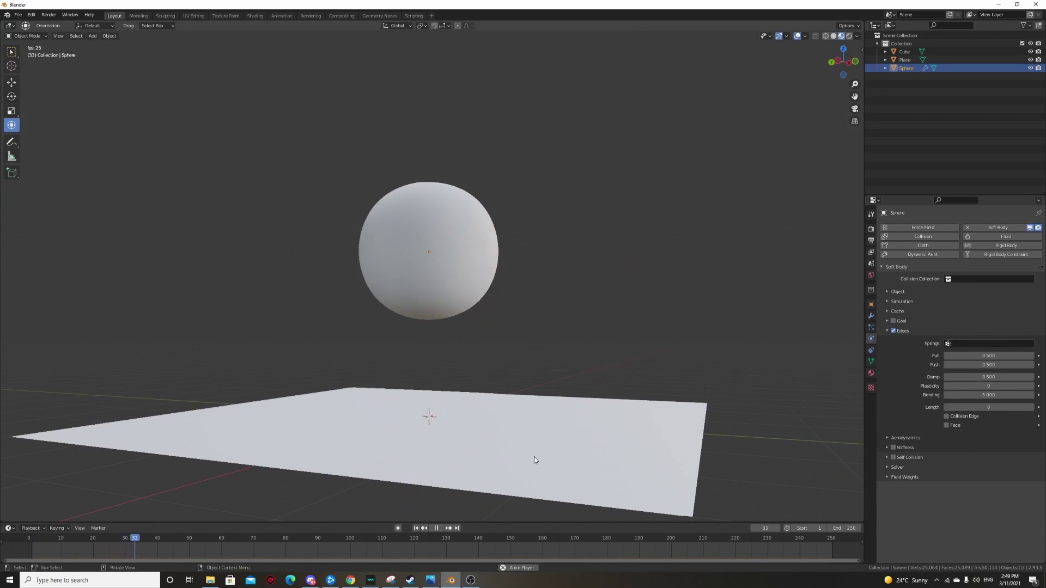
key(Escape)
Add collision physics to the plane and play the simulation
click(584, 424)
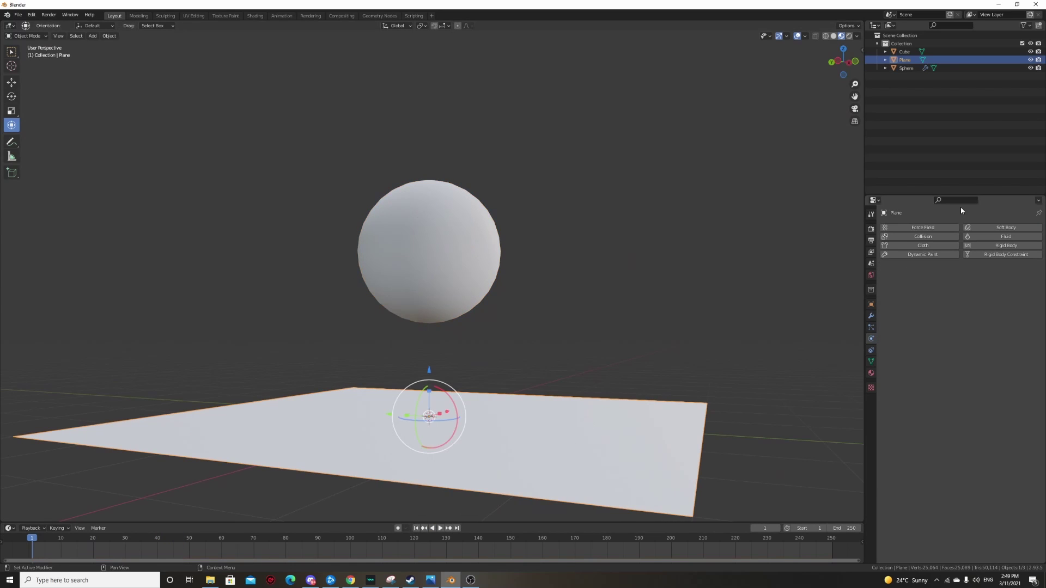
click(917, 238)
click(440, 528)
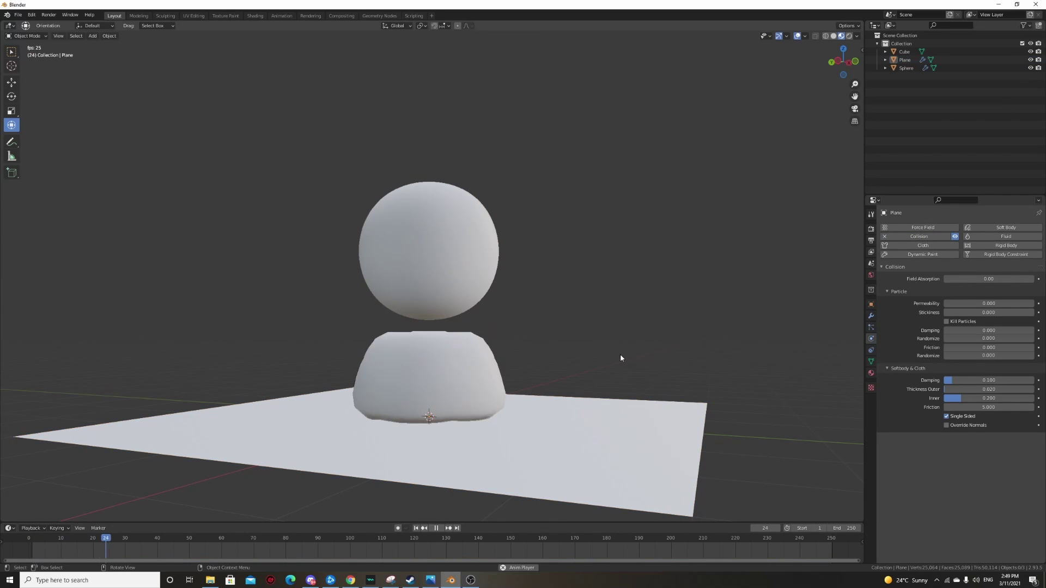
Replay the drop and examine the sphere's deformation on the plane from several angles, and return to the first frame
middle_drag(620, 358, 633, 369)
click(451, 365)
key(shift+Left)
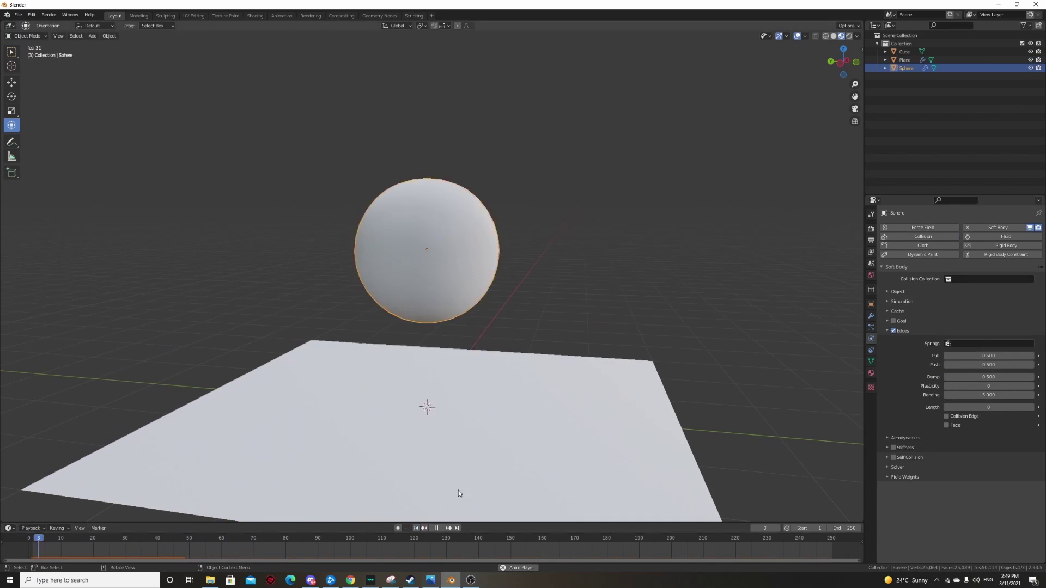
key(alt+a)
middle_drag(539, 415, 682, 280)
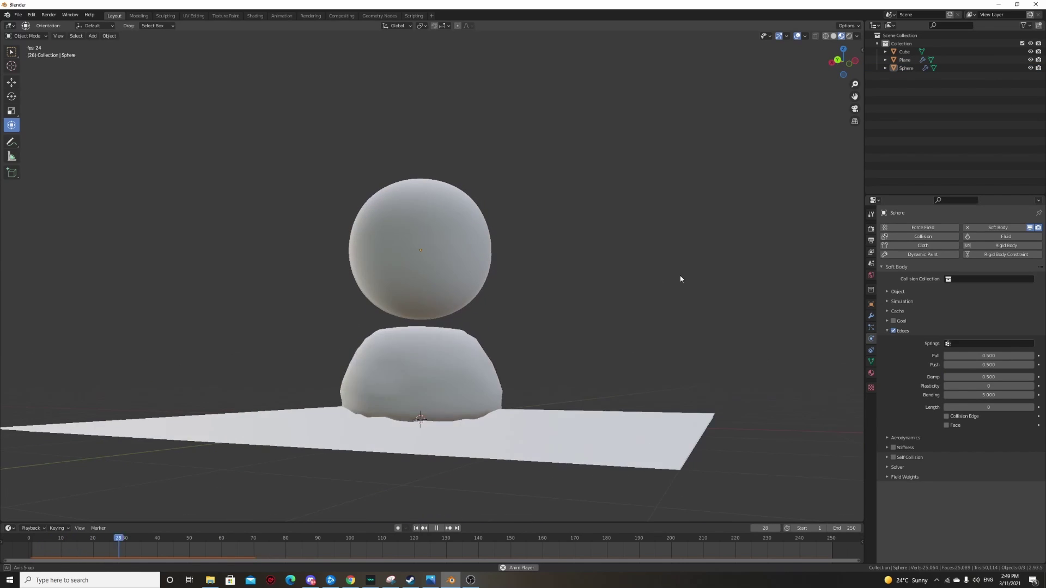
click(440, 528)
key(shift+Left)
Add a Mesh Deform modifier to the inner cube, with Sphere as its target object, and bind it
click(456, 273)
middle_drag(456, 272, 759, 290)
click(871, 316)
click(911, 228)
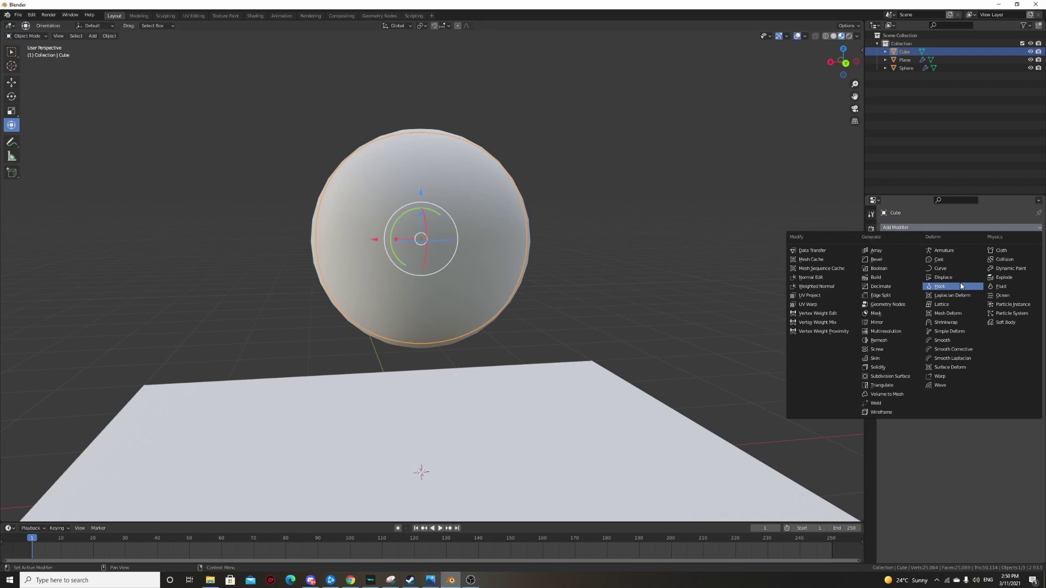
click(958, 315)
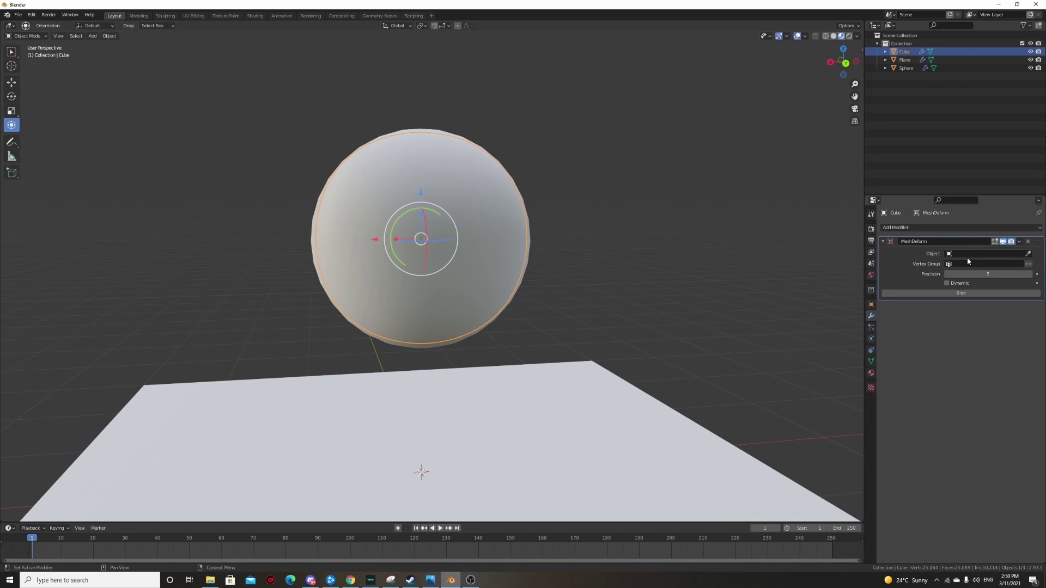
click(1027, 255)
click(535, 231)
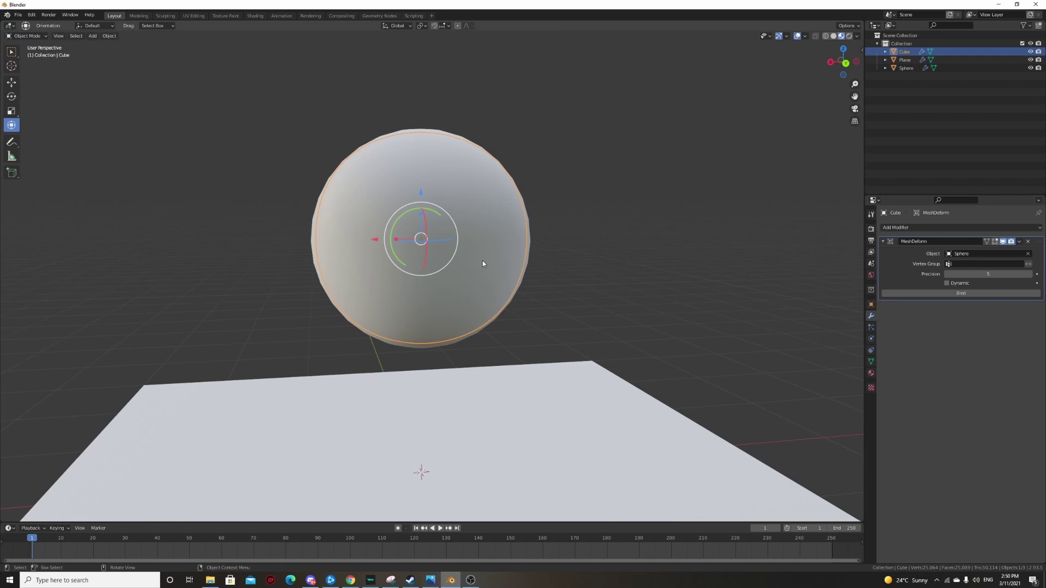
scroll(567, 263, down, 4)
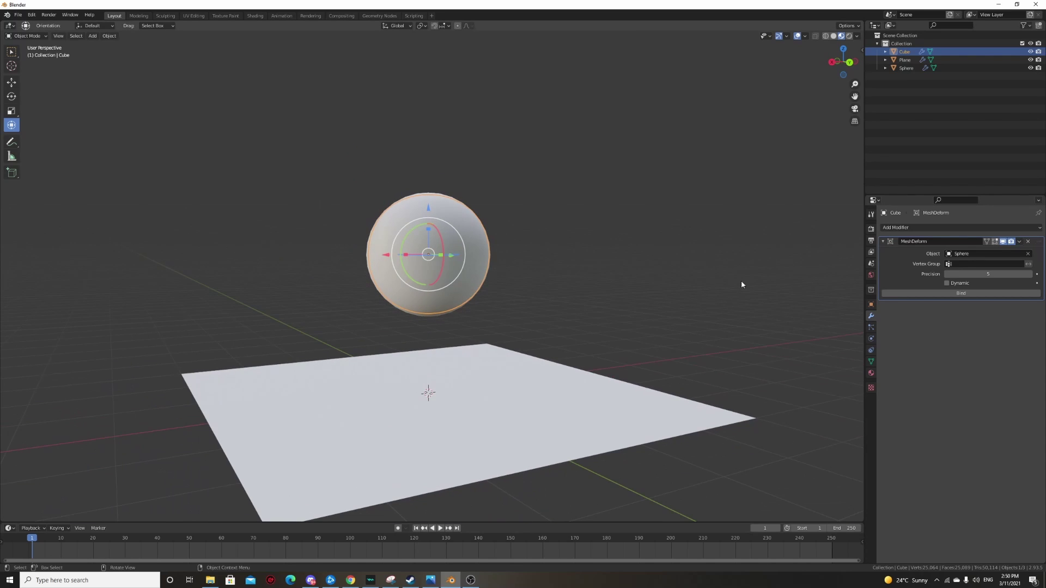
click(975, 295)
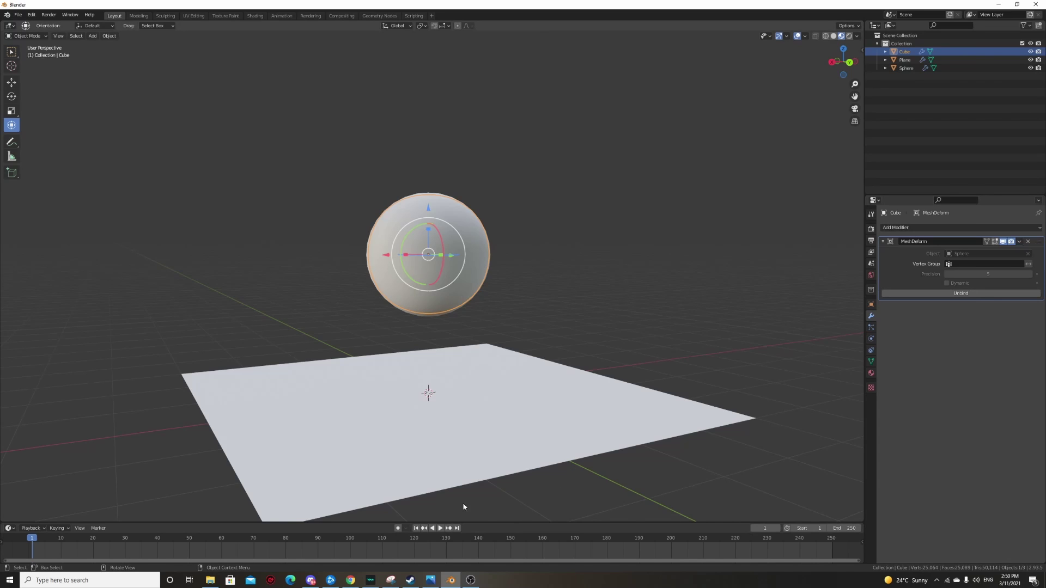
Play the simulation and hide the sphere, leaving the mesh-deformed cube on the plane
click(441, 528)
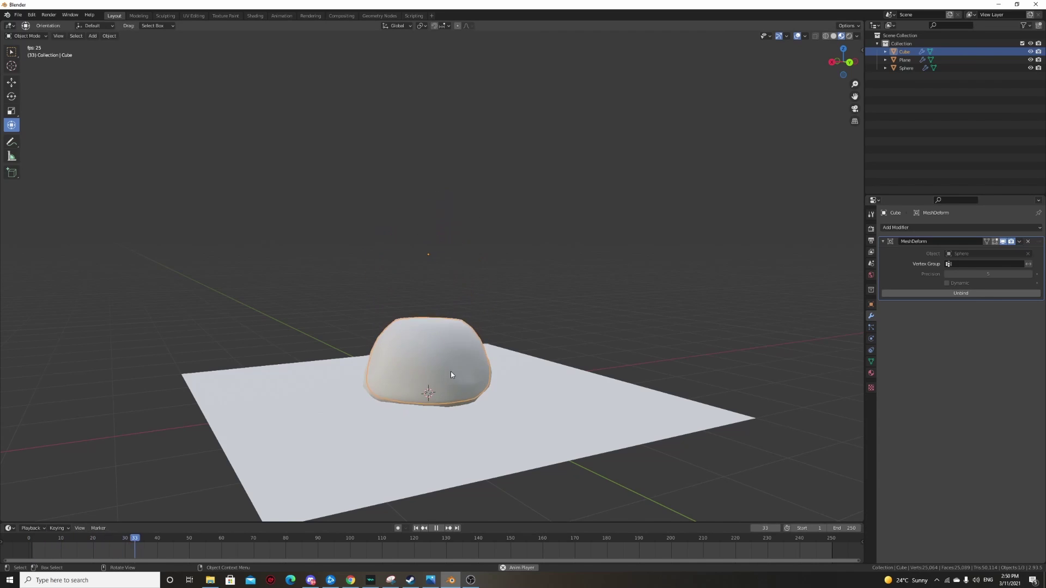
click(450, 371)
middle_drag(475, 405, 612, 337)
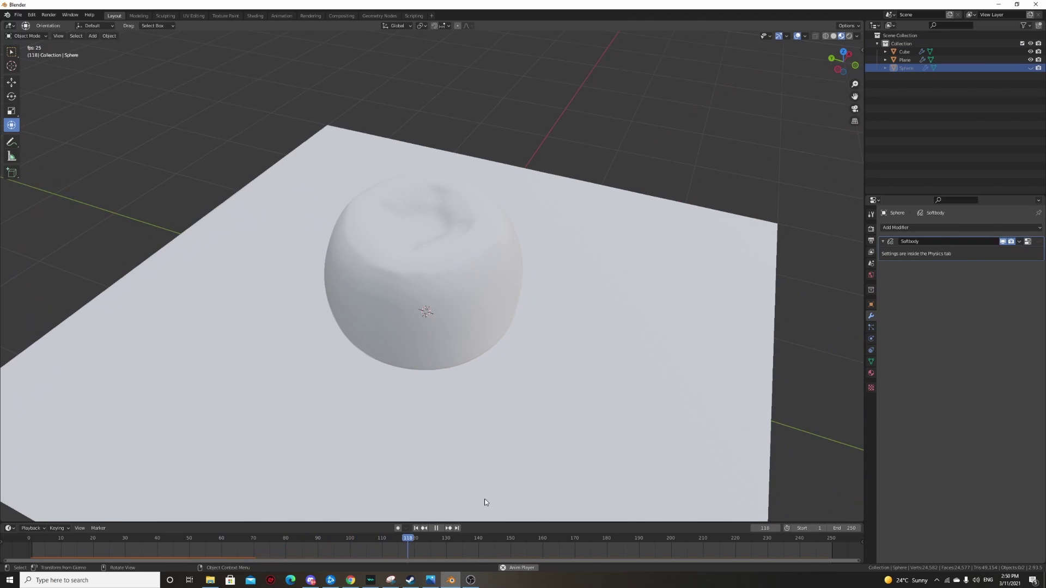
Replay the simulation from the first frame and examine the mesh-deformed ball up close
click(416, 528)
scroll(492, 412, down, 2)
middle_drag(495, 409, 621, 351)
scroll(544, 411, up, 5)
scroll(526, 419, down, 5)
scroll(620, 351, up, 2)
Shade the deformed ball smooth and inspect its surface from another angle
click(470, 296)
right_click(564, 265)
click(565, 265)
click(593, 251)
middle_drag(593, 251, 505, 278)
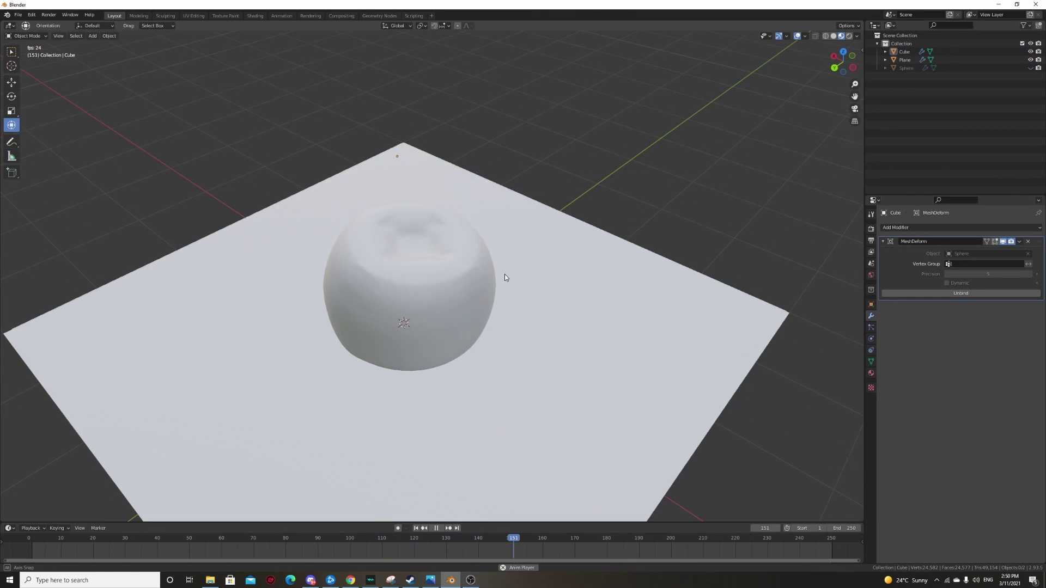
Return the simulation to the first frame and unhide the sphere
click(416, 528)
click(438, 528)
click(418, 528)
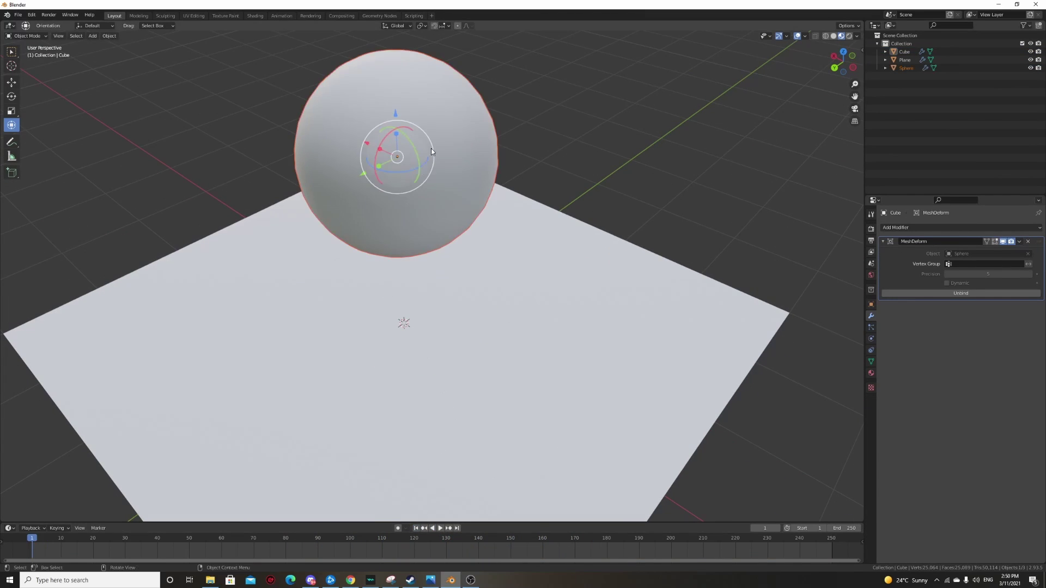
Select the inner cube and the sphere together and switch to the orthographic back view
click(469, 184)
scroll(478, 194, down, 2)
middle_drag(435, 244, 485, 202)
scroll(487, 203, down, 1)
shift+middle_drag(547, 259, 570, 324)
scroll(461, 394, down, 3)
middle_drag(461, 393, 444, 219)
scroll(482, 256, up, 3)
drag(558, 171, 440, 272)
shift+middle_drag(488, 240, 484, 257)
click(845, 63)
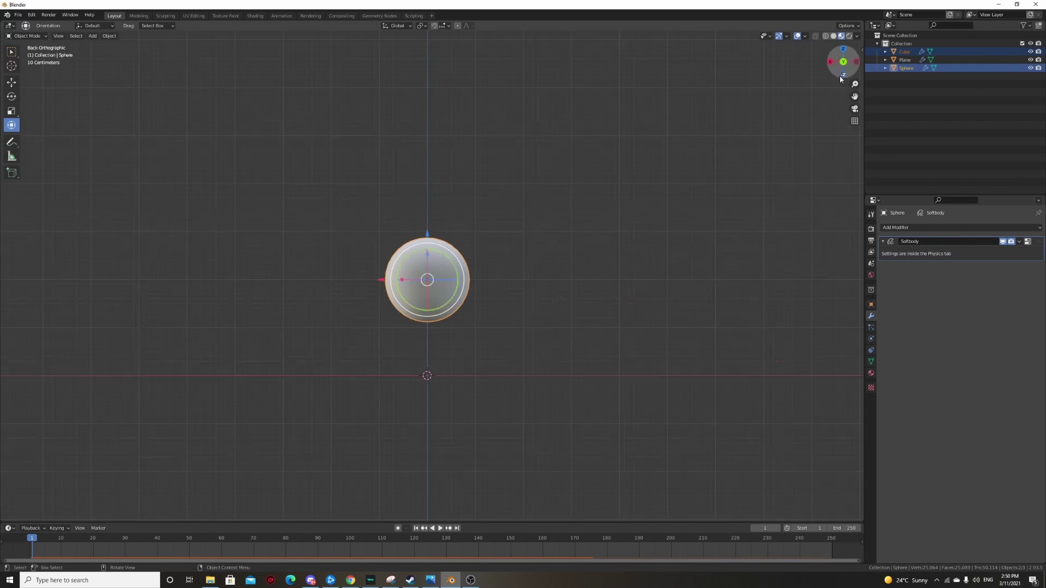
Delete the plane and add a new cube mesh to the scene
click(468, 383)
middle_drag(548, 315, 524, 297)
click(92, 36)
mouse_move(103, 45)
click(170, 54)
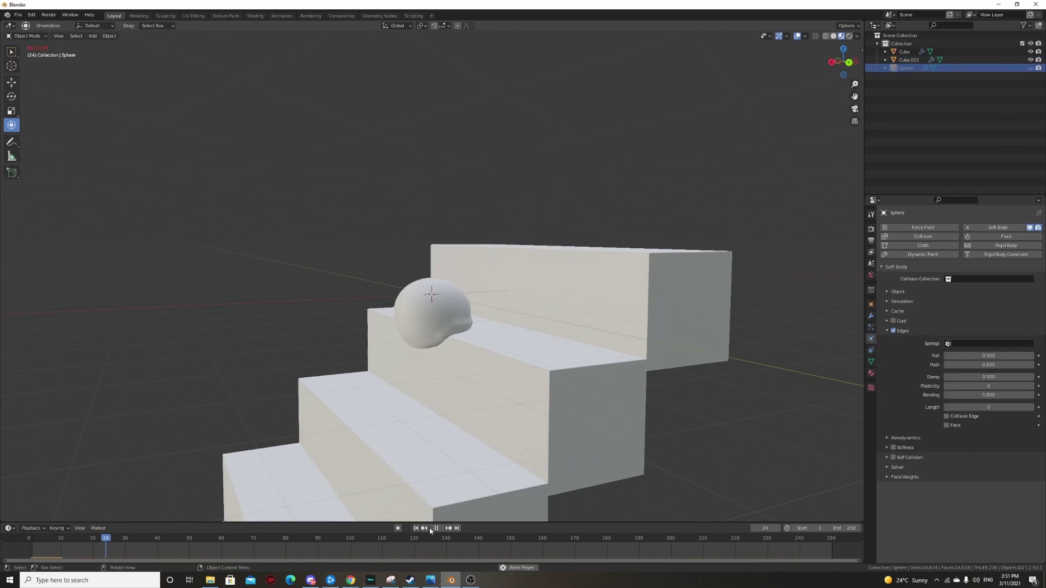
Examine how the soft ball deforms on the staircase during playback, close up and from several angles
scroll(515, 411, up, 4)
shift+middle_drag(502, 439, 514, 351)
scroll(515, 351, up, 6)
middle_drag(620, 280, 450, 274)
scroll(524, 318, down, 9)
Set the ball material's Metallic to 1.000 and Roughness to 0.000
click(450, 275)
scroll(451, 278, up, 4)
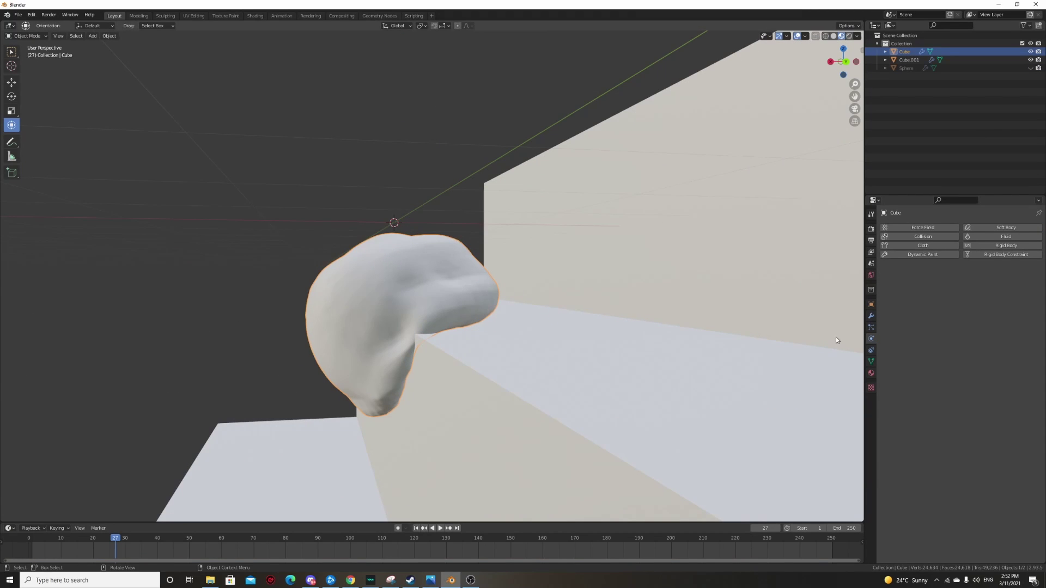
click(871, 373)
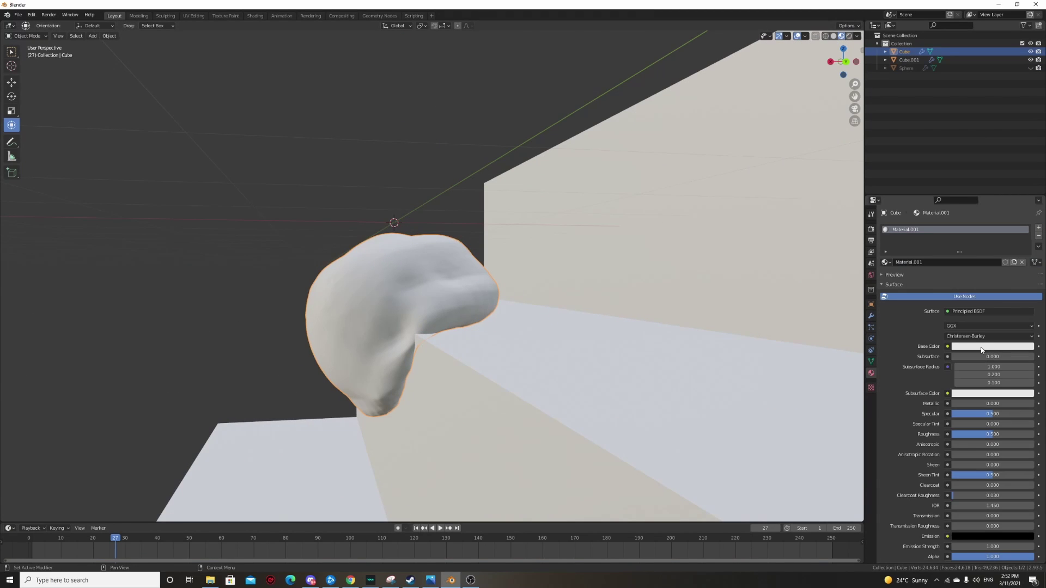
drag(959, 403, 1032, 404)
middle_drag(690, 361, 824, 357)
drag(975, 434, 931, 434)
Play the simulation and examine the metallic ball deforming on the staircase
middle_drag(682, 294, 545, 360)
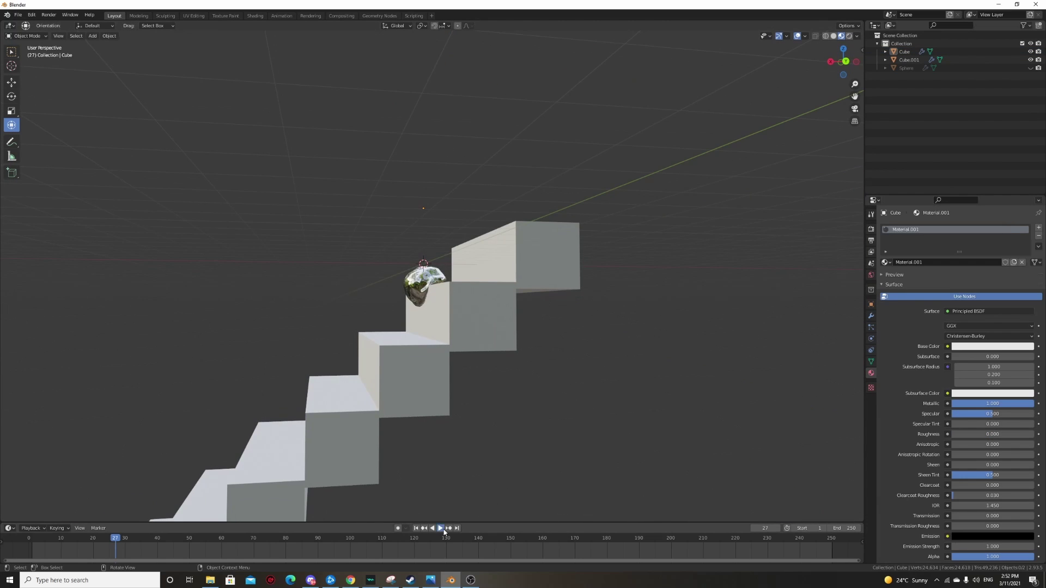
click(437, 527)
middle_drag(445, 468, 635, 461)
scroll(632, 454, up, 3)
Delete the metallic ball and its hidden soft-body sphere, keeping only the staircase
click(500, 292)
right_click(574, 293)
click(574, 292)
scroll(511, 243, down, 4)
middle_drag(511, 244, 491, 222)
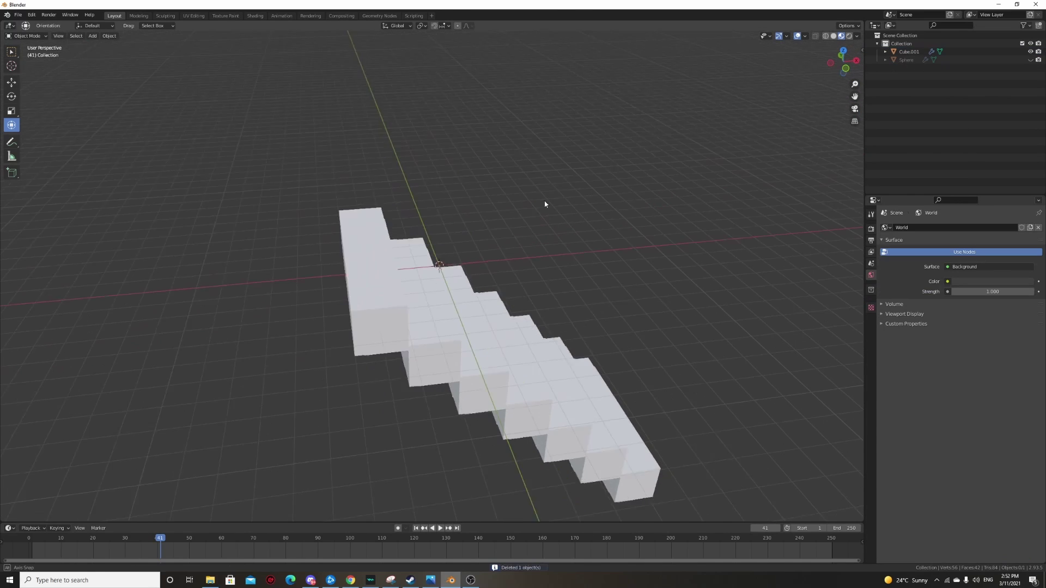
key(a)
right_click(542, 274)
click(541, 274)
Add a cube in the orthographic front view and place it just above the staircase's second step
click(845, 68)
click(93, 36)
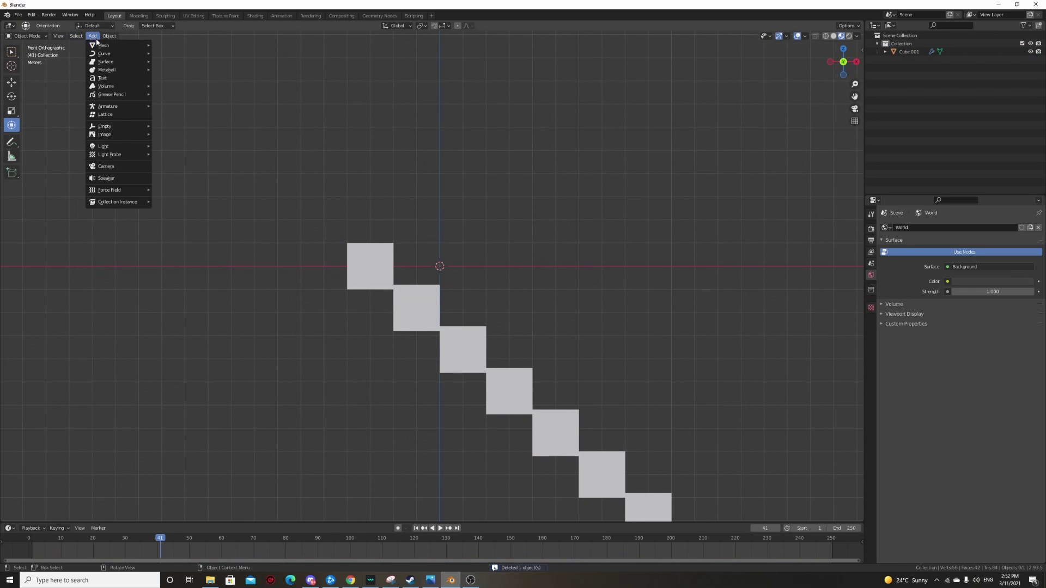
mouse_move(106, 44)
click(172, 55)
scroll(518, 275, up, 3)
key(g)
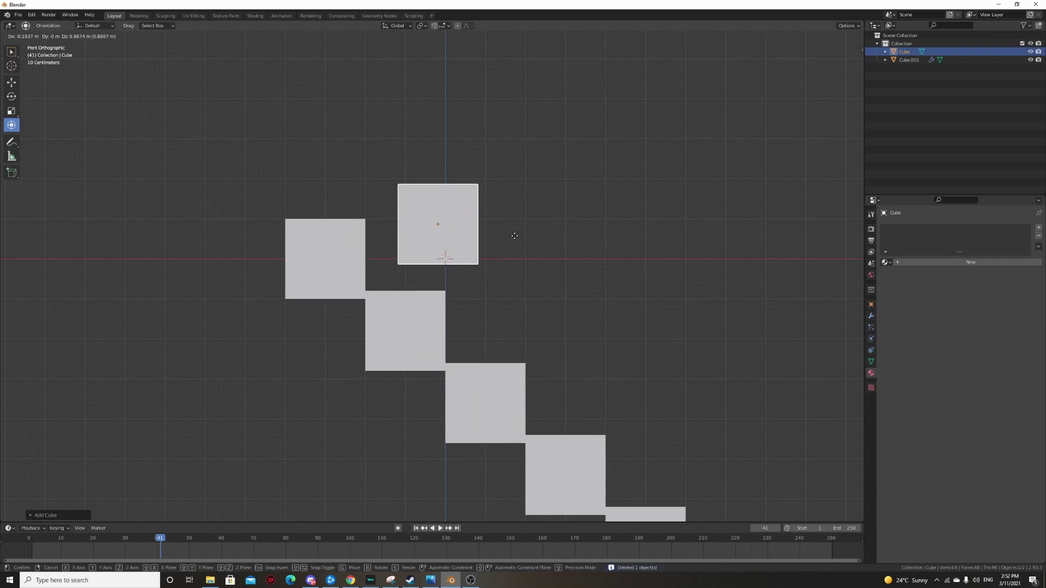
click(497, 247)
Subdivide the new cube four times in Edit Mode and return to Object Mode
click(36, 54)
right_click(644, 183)
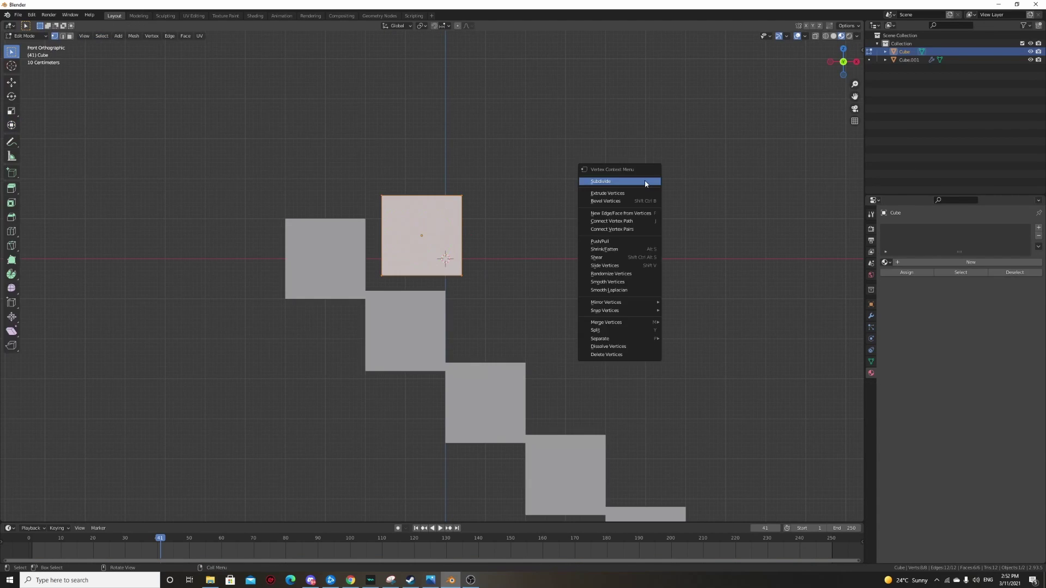
click(645, 182)
shift+middle_drag(575, 174, 582, 190)
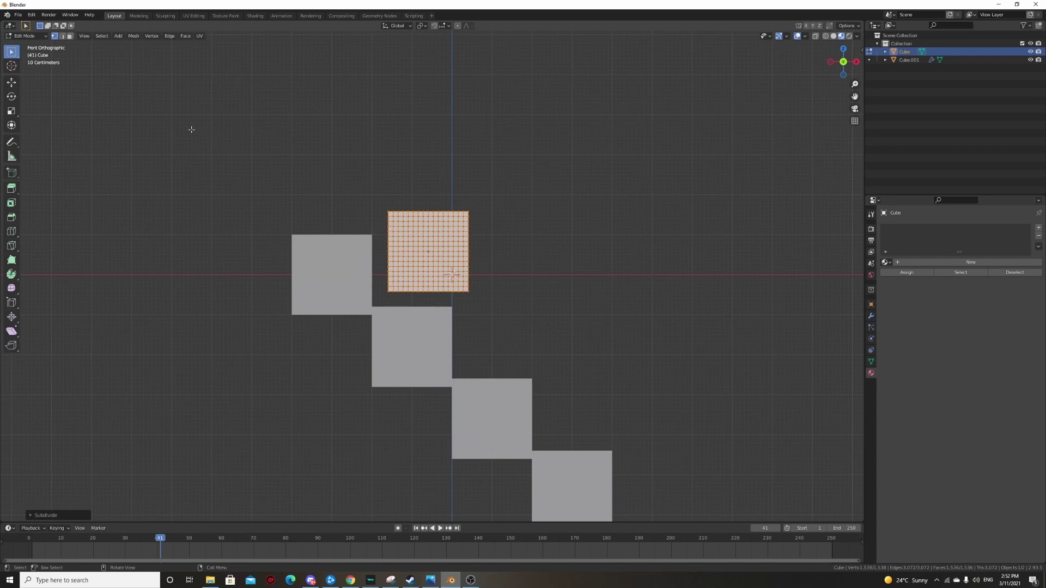
click(41, 45)
Add a second cube, scale it slightly larger than the subdivided cube and move it to enclose that cube
click(93, 36)
mouse_move(128, 49)
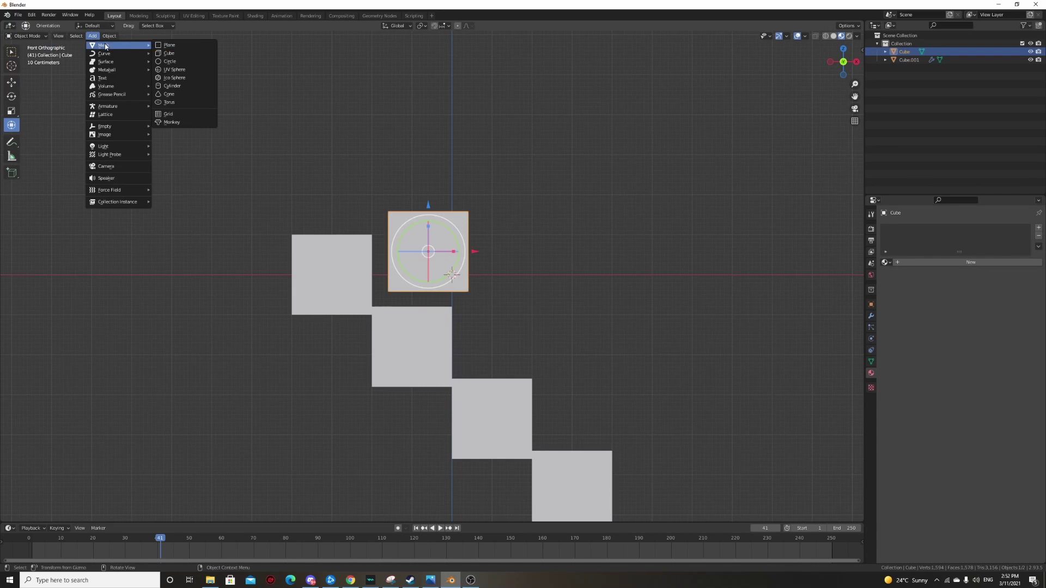
click(171, 53)
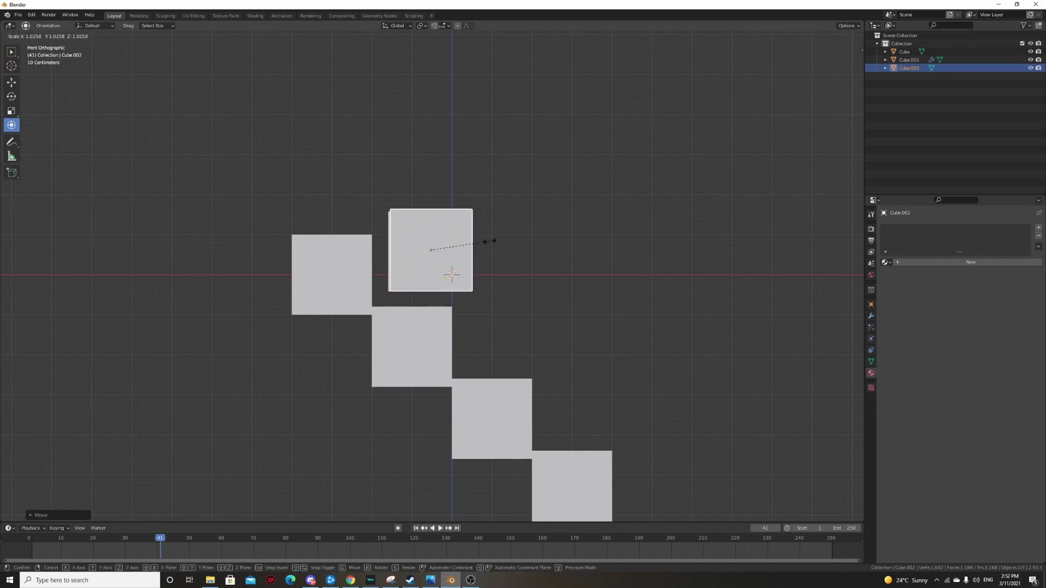
click(490, 241)
key(g)
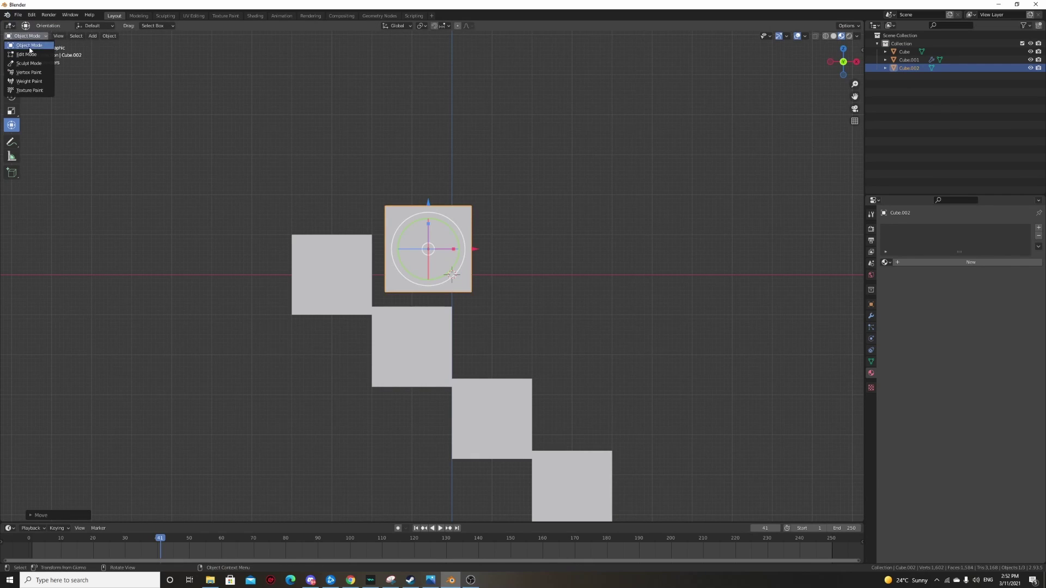
Subdivide the outer cube twice in Edit Mode and return to Object Mode
click(28, 53)
right_click(597, 240)
click(597, 242)
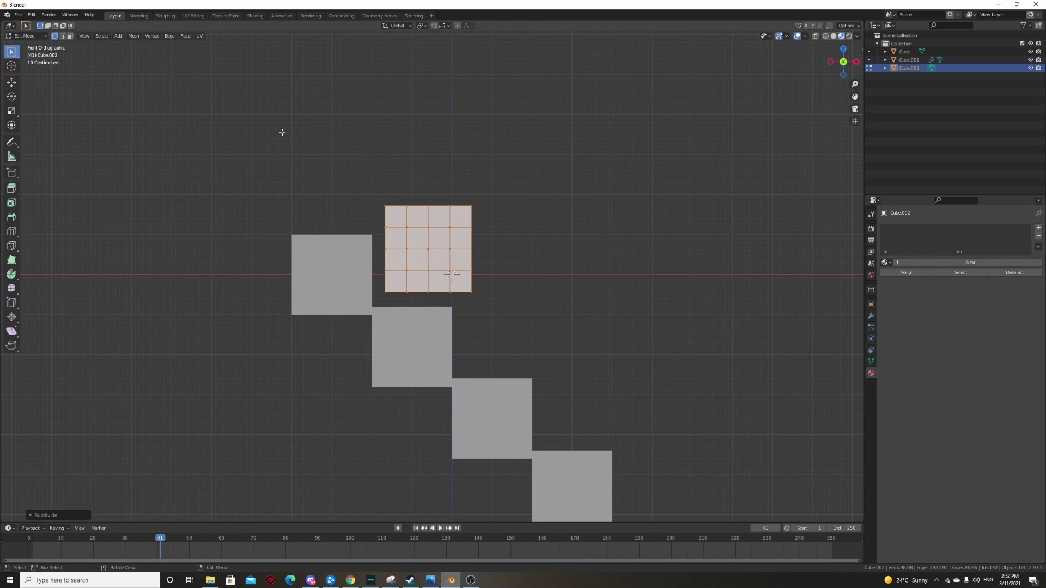
click(43, 37)
click(41, 46)
Show the enclosing outer cube and the subdivided inner cube in wireframe to check the gap between them
middle_drag(550, 215, 417, 248)
click(623, 219)
middle_drag(623, 219, 417, 290)
scroll(526, 275, up, 4)
click(477, 289)
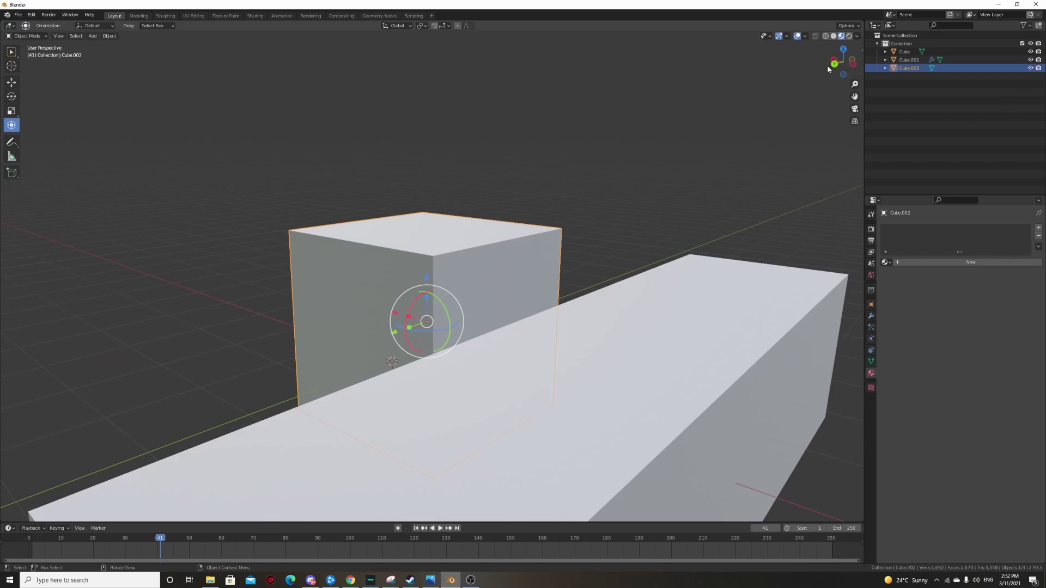
click(826, 36)
mouse_move(681, 109)
middle_down()
mouse_move(607, 159)
mouse_move(670, 142)
mouse_move(710, 161)
middle_up()
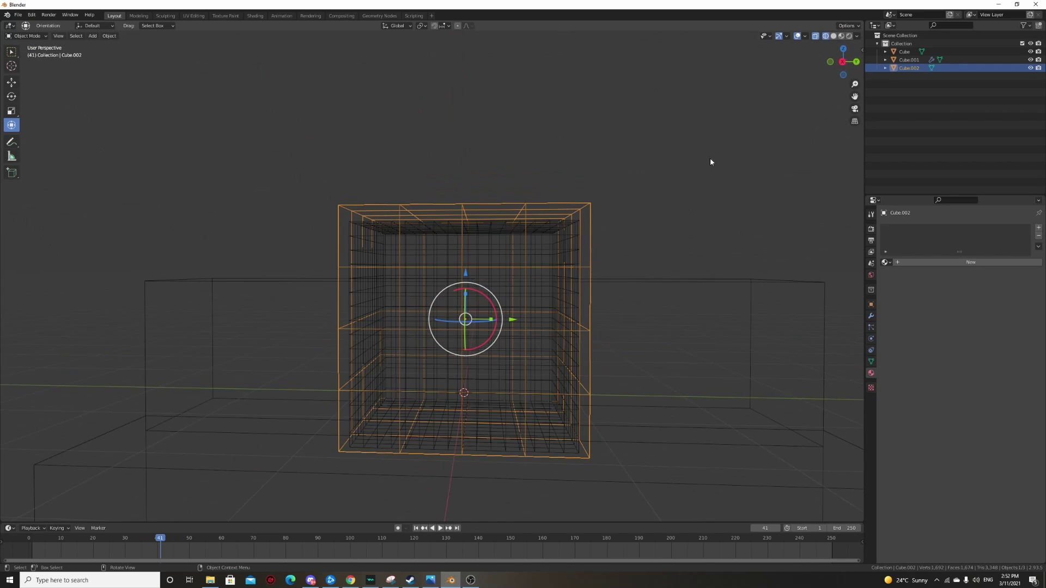
Scale the outer cube down slightly until it closely surrounds the inner cube, check it in front view, and restore shaded display
click(842, 63)
scroll(741, 180, up, 4)
key(s)
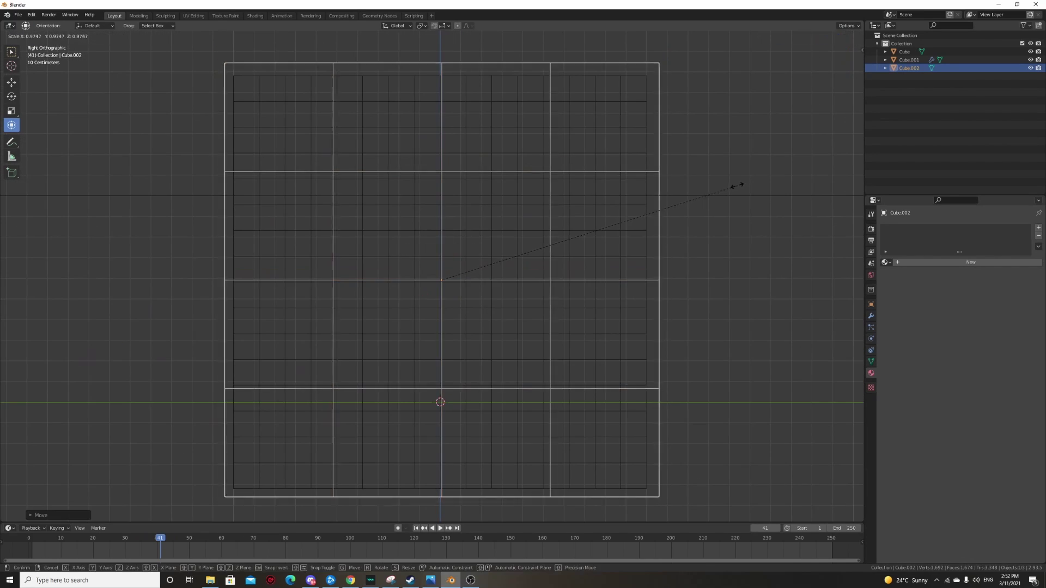
click(735, 192)
key(s)
click(729, 191)
click(831, 63)
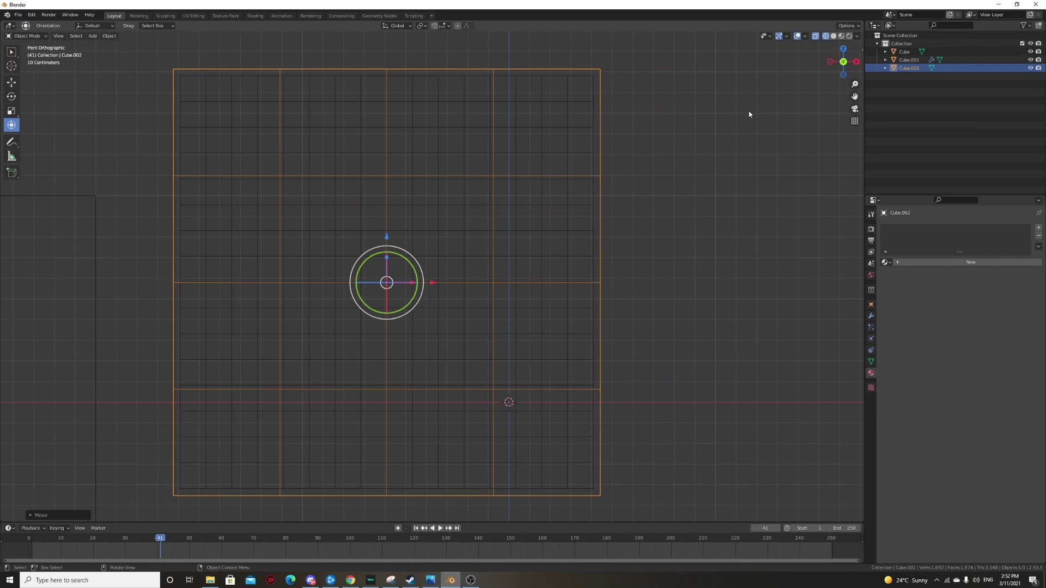
click(833, 36)
scroll(669, 366, down, 5)
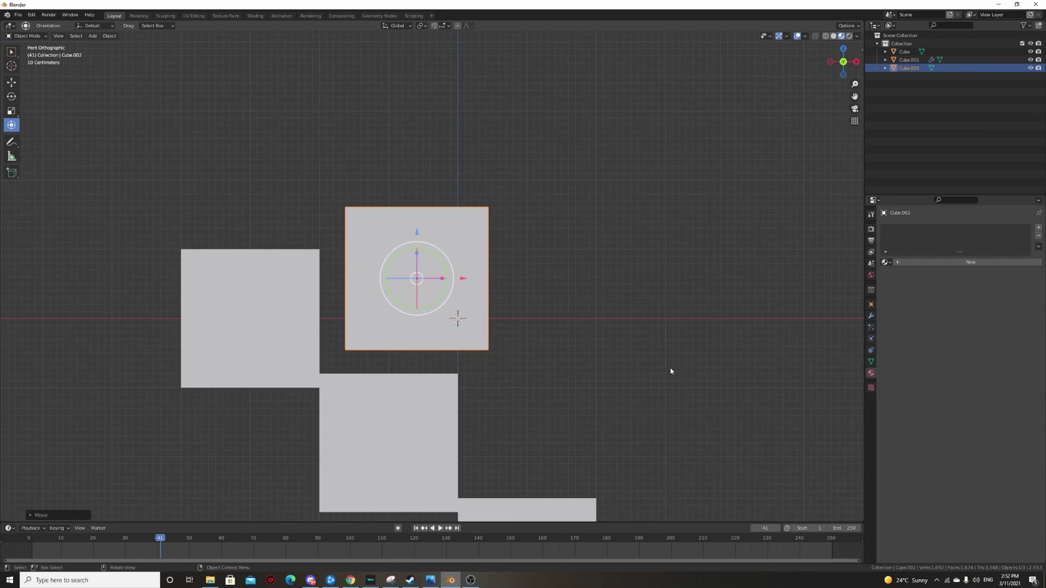
Add Soft Body physics to the outer cube and play the simulation briefly to test it
click(871, 338)
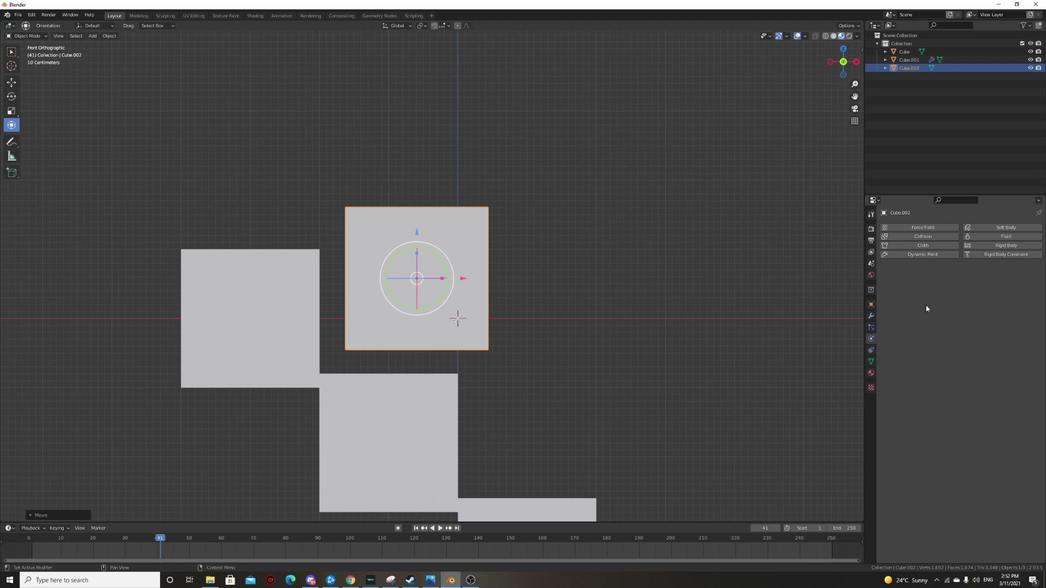
click(1006, 228)
scroll(456, 513, down, 2)
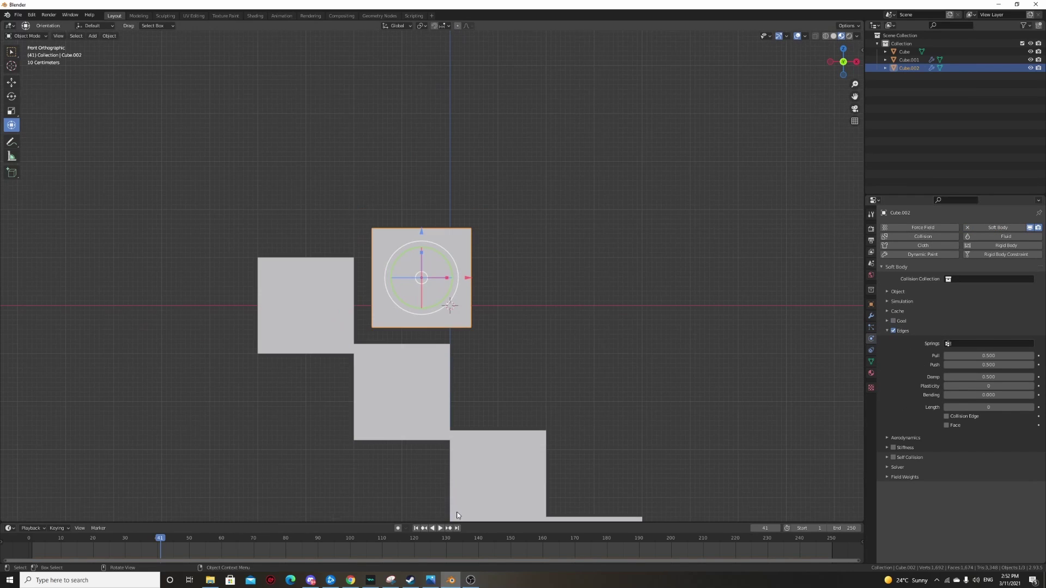
click(440, 529)
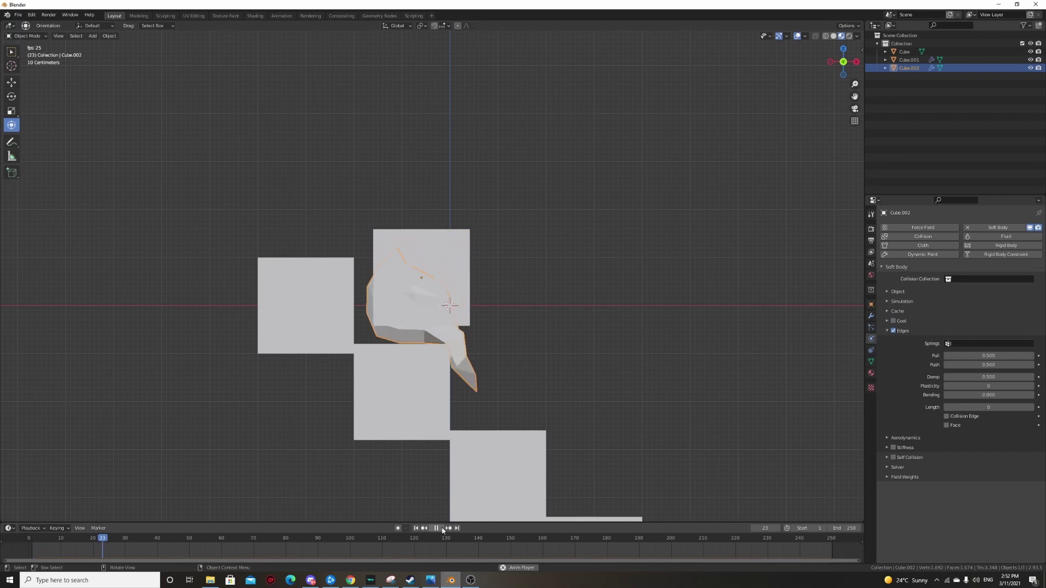
click(442, 529)
Set the outer cube's soft-body Bending to 5, replay the fall down the staircase, and return to the first frame
right_click(595, 192)
click(594, 191)
click(416, 528)
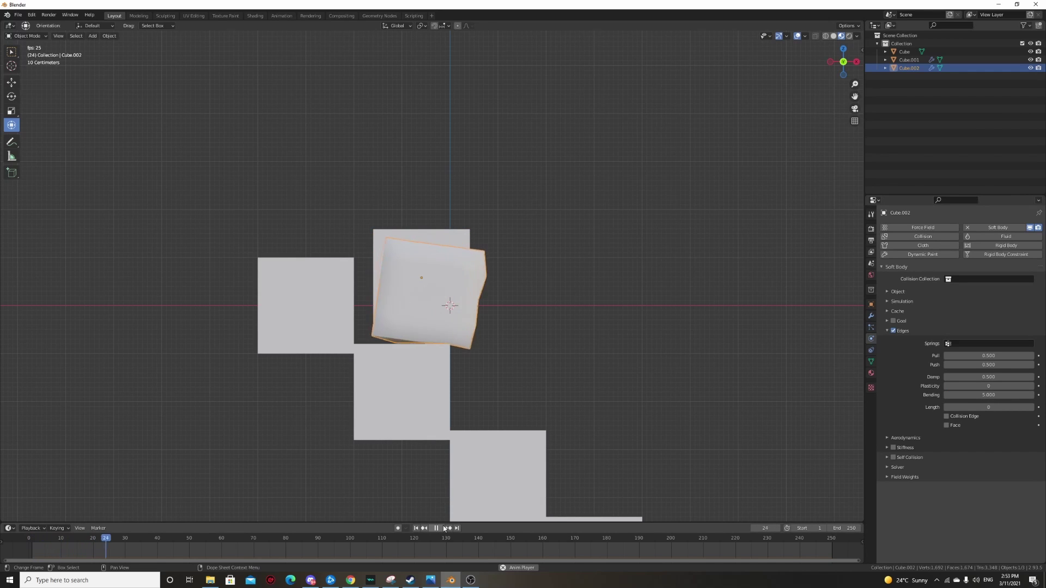
click(614, 359)
mouse_move(613, 359)
middle_down()
mouse_move(570, 365)
mouse_move(597, 366)
middle_up()
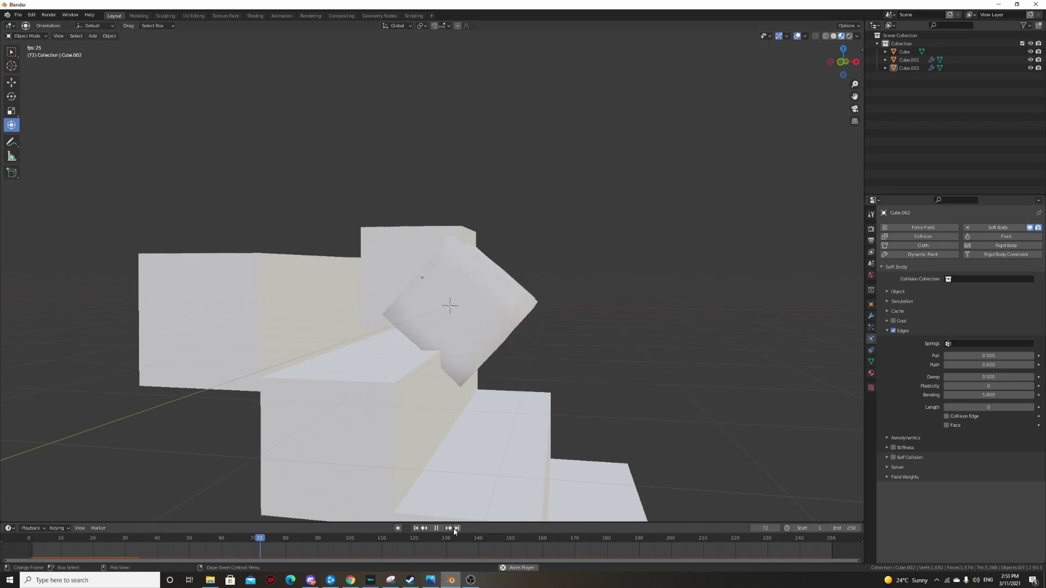
middle_drag(656, 414, 642, 397)
scroll(642, 397, down, 1)
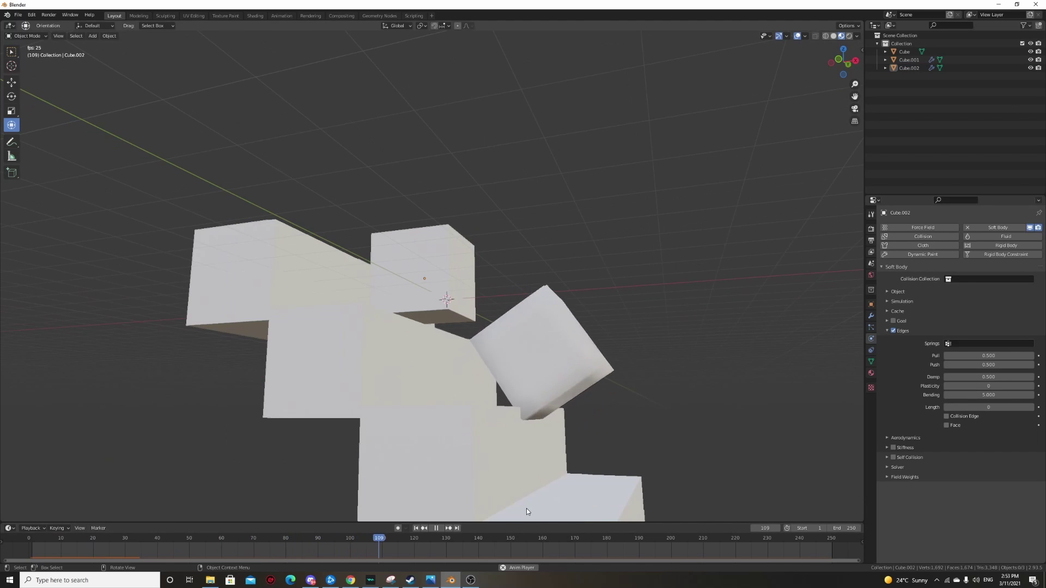
click(439, 529)
click(416, 529)
Add a Mesh Deform modifier to the subdivided inner cube, target the outer cube Cube.002, and bind it
click(456, 261)
click(456, 261)
scroll(456, 261, up, 1)
middle_drag(455, 262, 427, 297)
scroll(428, 297, up, 3)
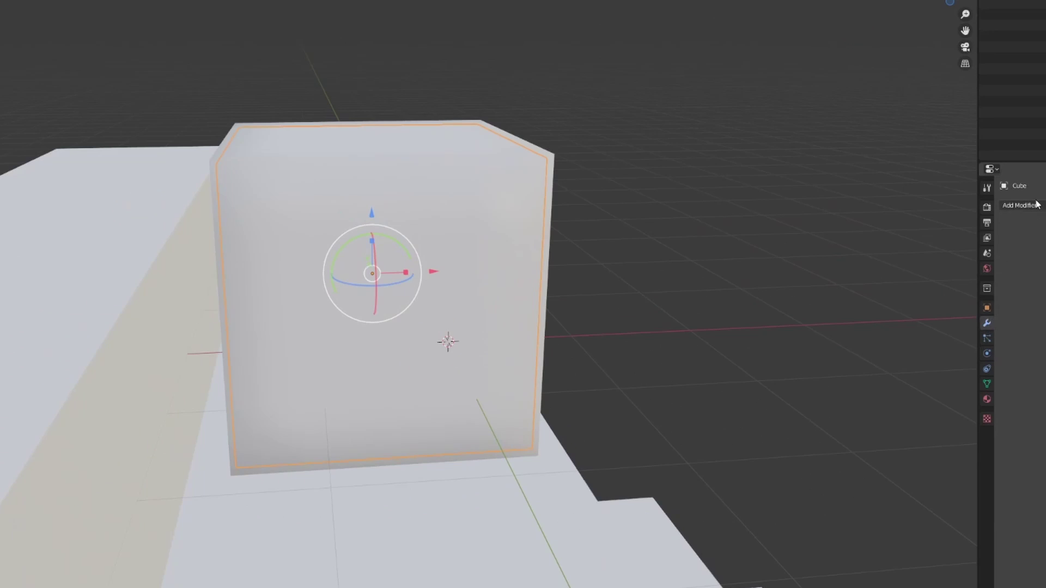
click(1019, 205)
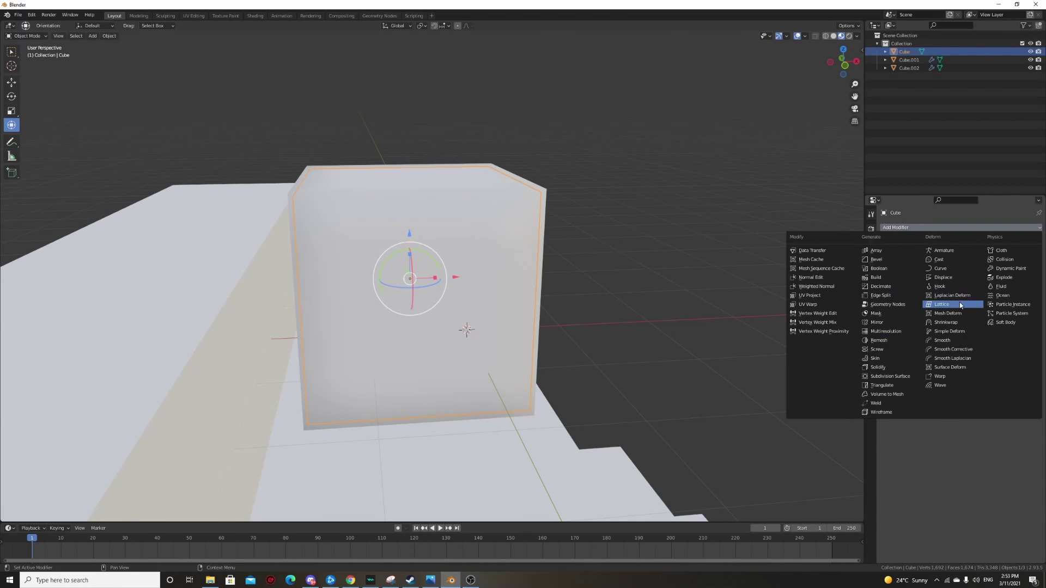
click(959, 314)
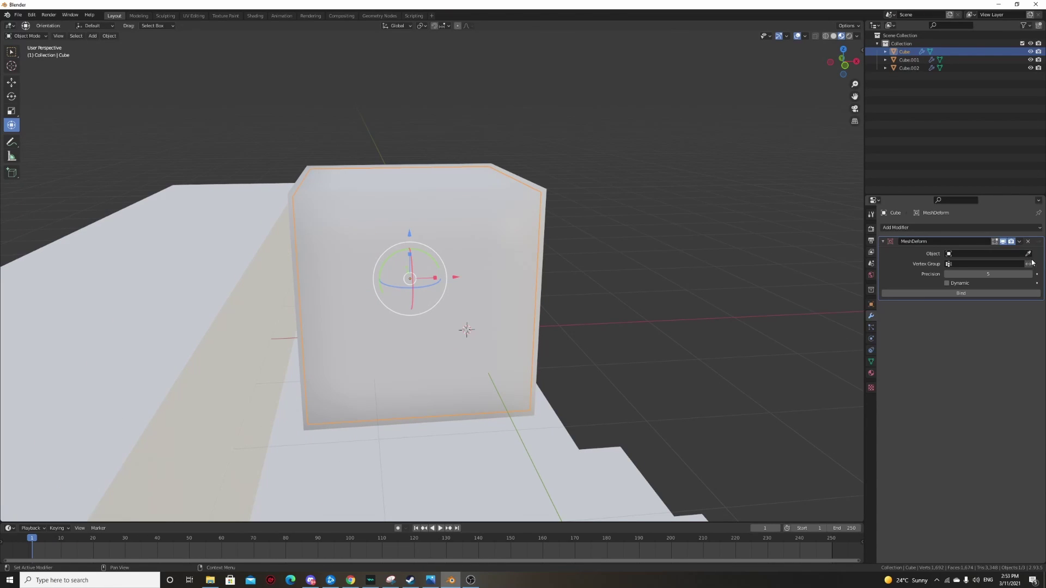
click(540, 268)
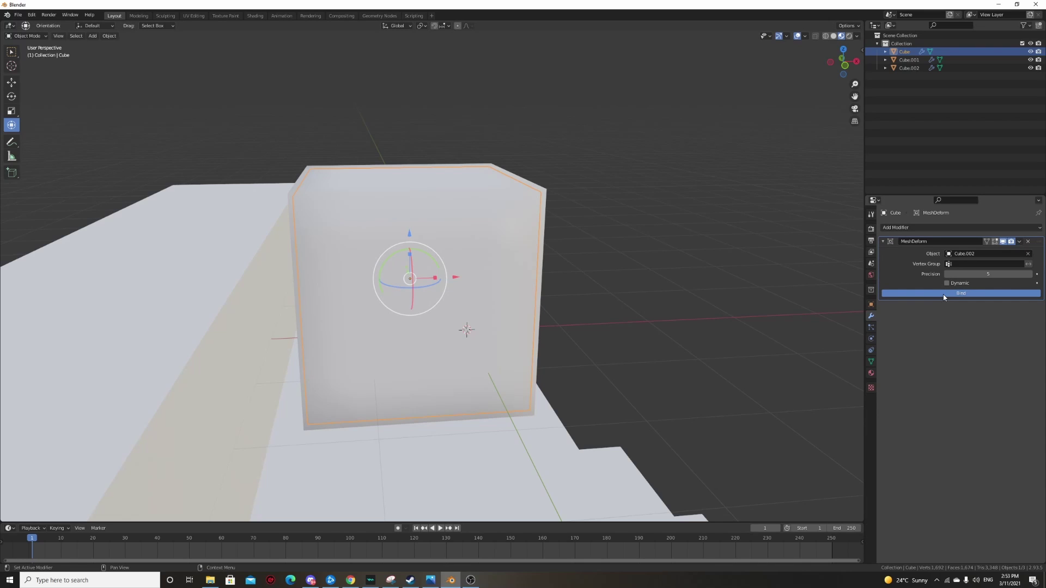
Hide the outer cage cube and play the simulation to examine how the bound inner cube deforms
click(528, 254)
scroll(543, 354, down, 4)
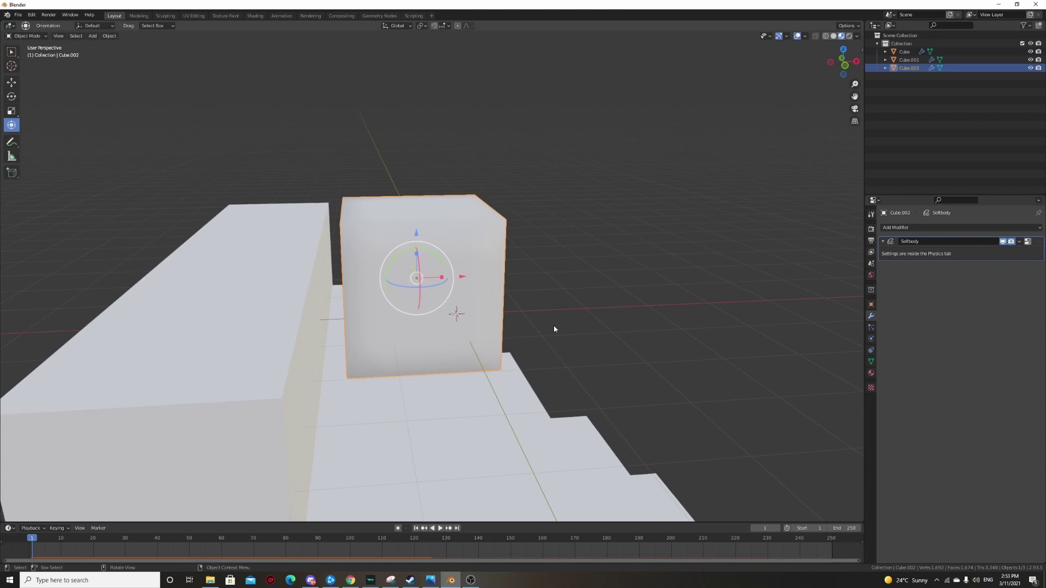
middle_drag(543, 354, 531, 335)
key(h)
click(440, 528)
middle_drag(556, 391, 561, 248)
click(432, 302)
scroll(462, 291, up, 4)
right_click(562, 248)
click(561, 247)
scroll(559, 248, down, 5)
Follow the inner cube's tumble to the bottom of the staircase and return to the first frame
click(387, 232)
middle_drag(387, 233, 754, 222)
scroll(754, 222, down, 2)
scroll(593, 260, up, 2)
middle_drag(567, 249, 590, 257)
middle_drag(617, 378, 617, 372)
scroll(617, 373, down, 3)
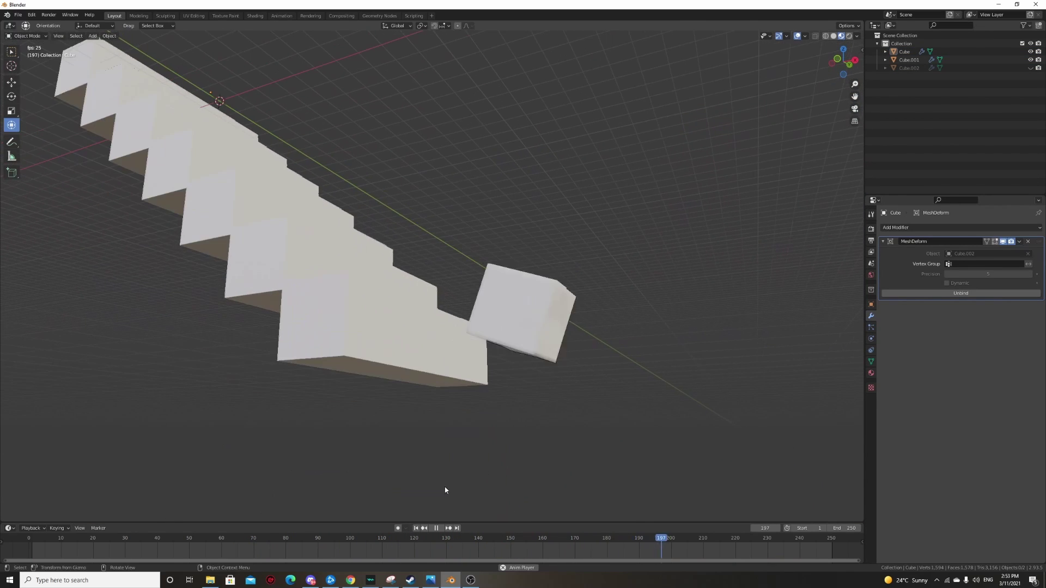
click(415, 528)
Unhide the outer cage cube and set its soft-body Bending to 4
shift+middle_drag(475, 355, 705, 494)
middle_drag(525, 276, 546, 329)
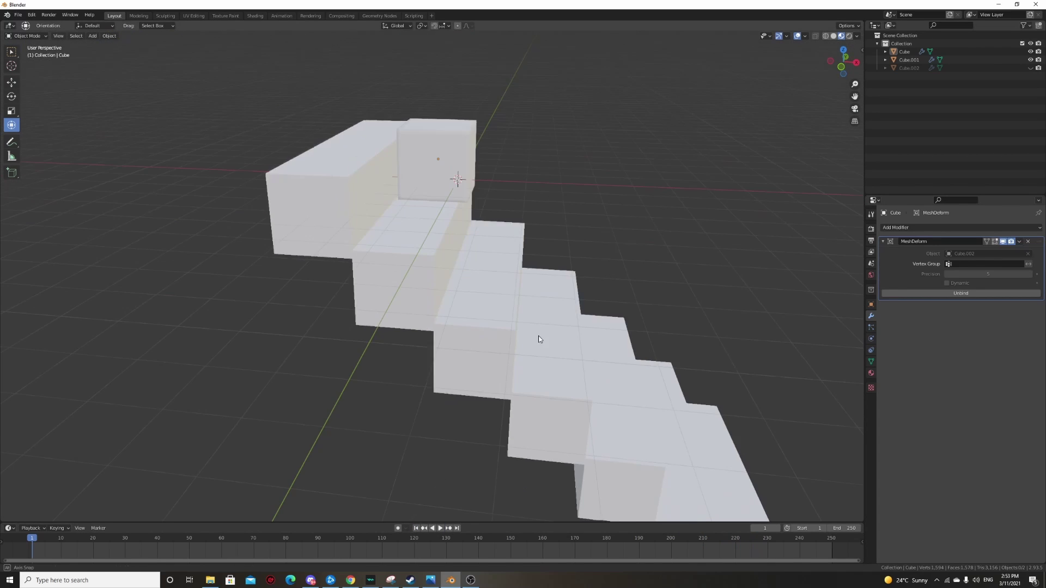
key(alt+h)
scroll(845, 340, up, 4)
click(871, 339)
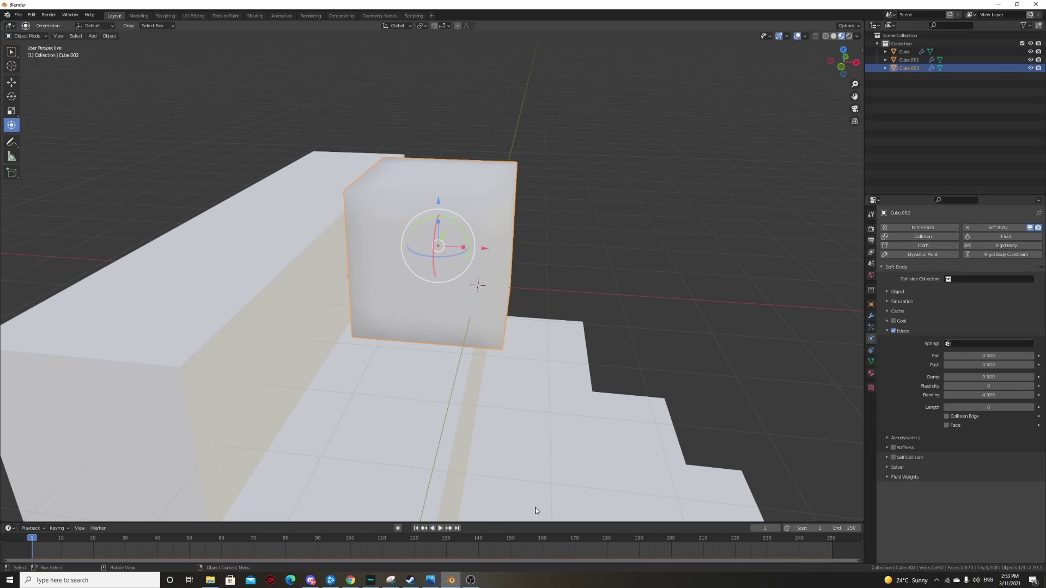
Hide the cage again, replay the simulation with the new bending, and follow the cube down the stairs before stopping playback
middle_drag(559, 287, 567, 282)
key(h)
scroll(565, 294, down, 2)
click(441, 528)
mouse_move(556, 366)
middle_down()
mouse_move(525, 366)
mouse_move(557, 348)
middle_up()
scroll(527, 368, up, 1)
middle_drag(644, 405, 542, 288)
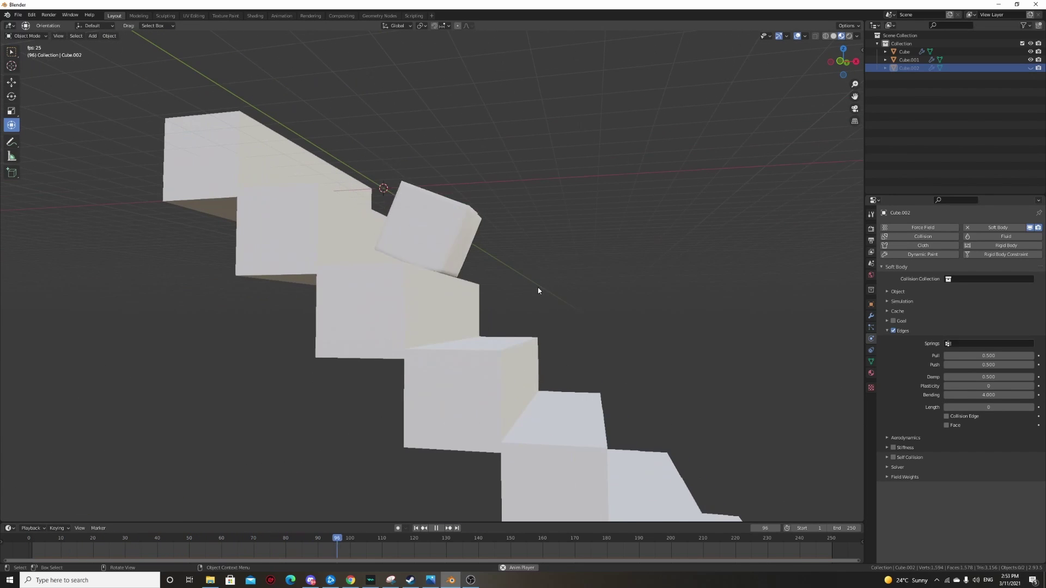
middle_drag(614, 361, 455, 220)
scroll(490, 247, up, 6)
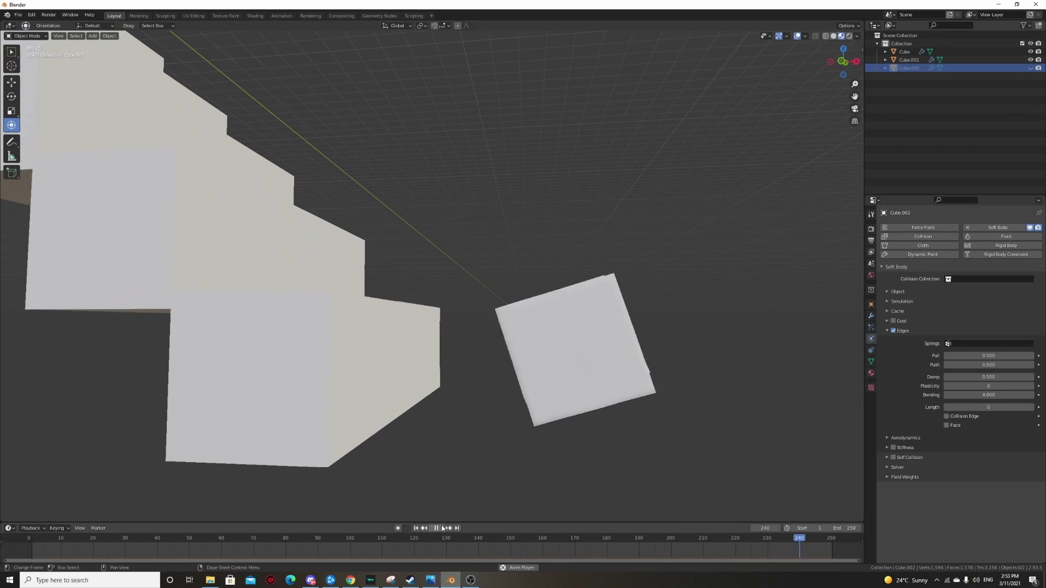
key(space)
Scrub to frame 220 and examine the cube in wireframe with the outer cage unhidden
drag(762, 545, 735, 540)
middle_drag(645, 381, 565, 374)
click(825, 36)
middle_drag(675, 217, 743, 245)
key(alt+h)
middle_drag(783, 183, 701, 249)
click(635, 196)
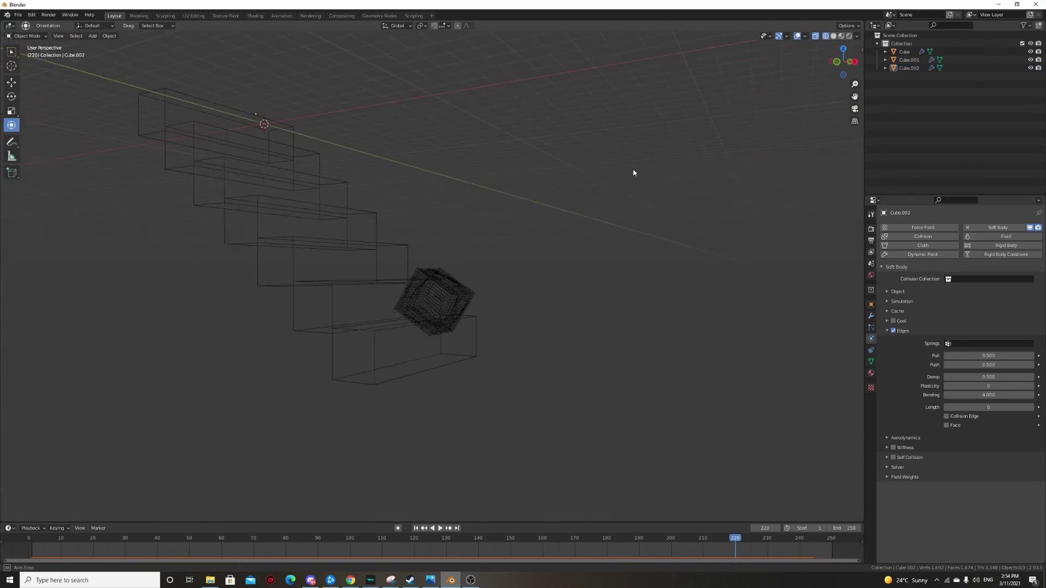
middle_drag(634, 172, 635, 173)
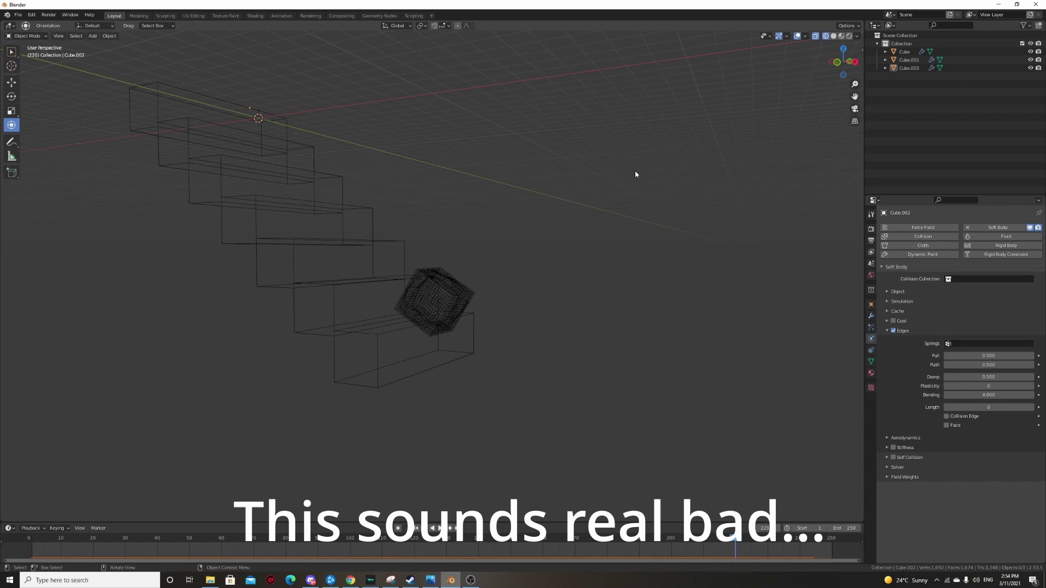
middle_drag(473, 285, 523, 280)
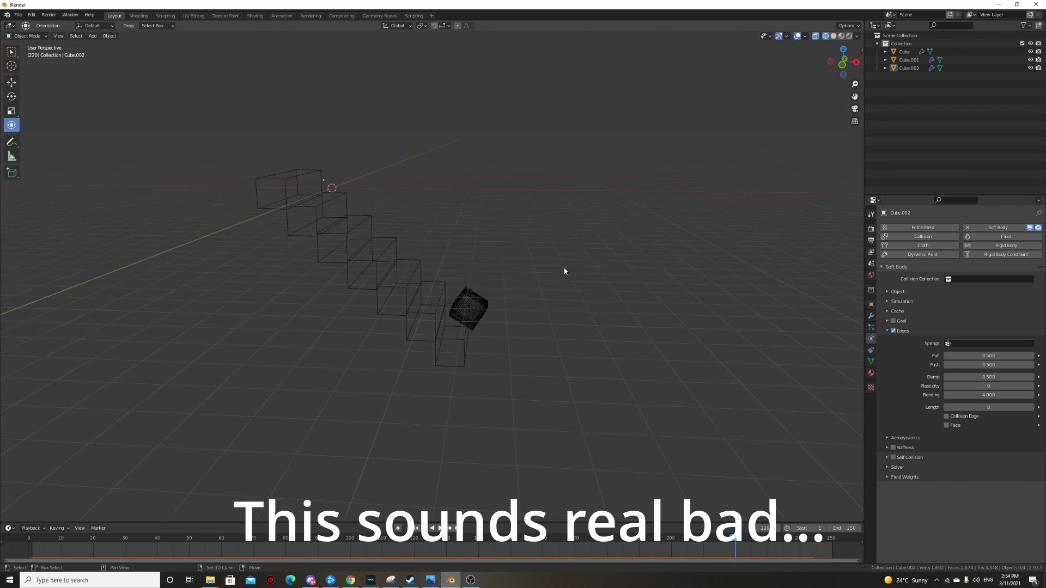
Restore shaded display and hide the outer cage cube so only the deformed inner cube shows
scroll(569, 273, up, 1)
click(841, 36)
scroll(556, 348, up, 4)
click(555, 356)
middle_drag(556, 356, 451, 312)
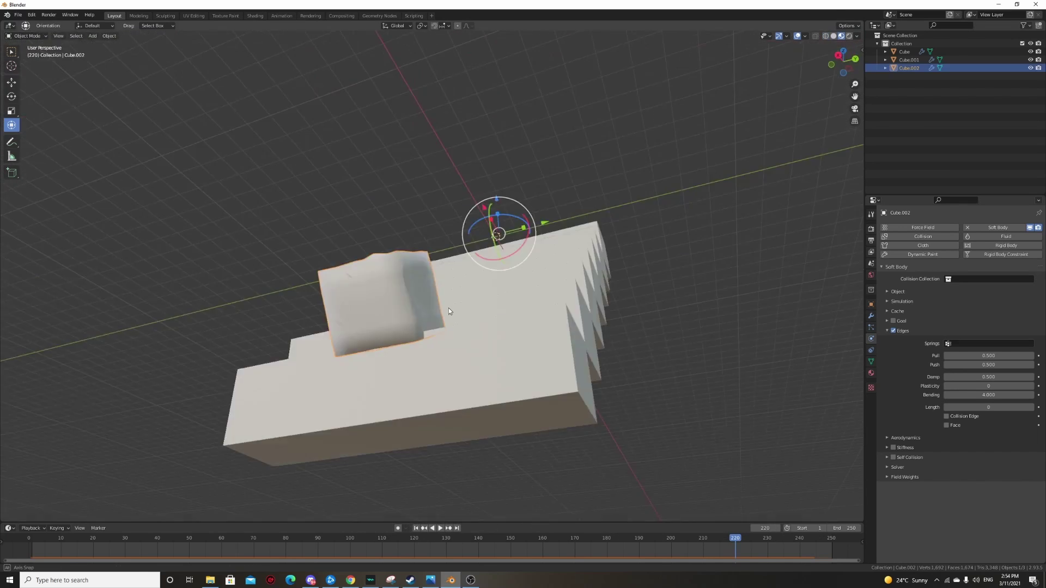
scroll(545, 317, up, 3)
key(h)
middle_drag(546, 318, 626, 331)
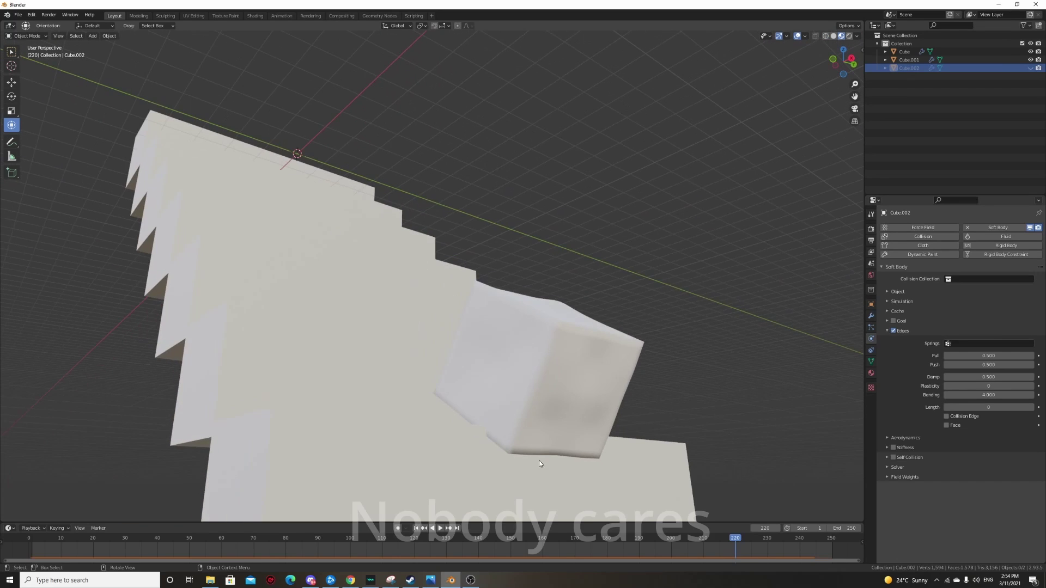
Replay the staircase simulation from the first frame and watch the inner cube from several angles
click(416, 528)
scroll(423, 228, down, 5)
middle_drag(417, 169, 391, 519)
scroll(495, 268, up, 5)
click(442, 528)
middle_drag(543, 394, 605, 315)
scroll(606, 315, up, 5)
scroll(611, 320, down, 2)
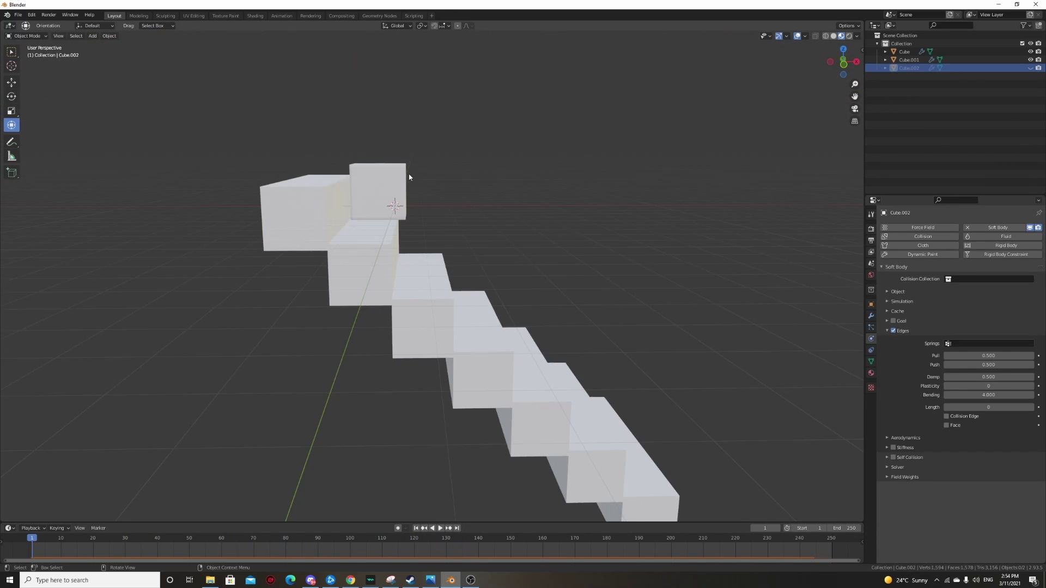
Add a hair particle system to the inner cube with a hair length of 0.17 m
click(402, 183)
key(KP_Decimal)
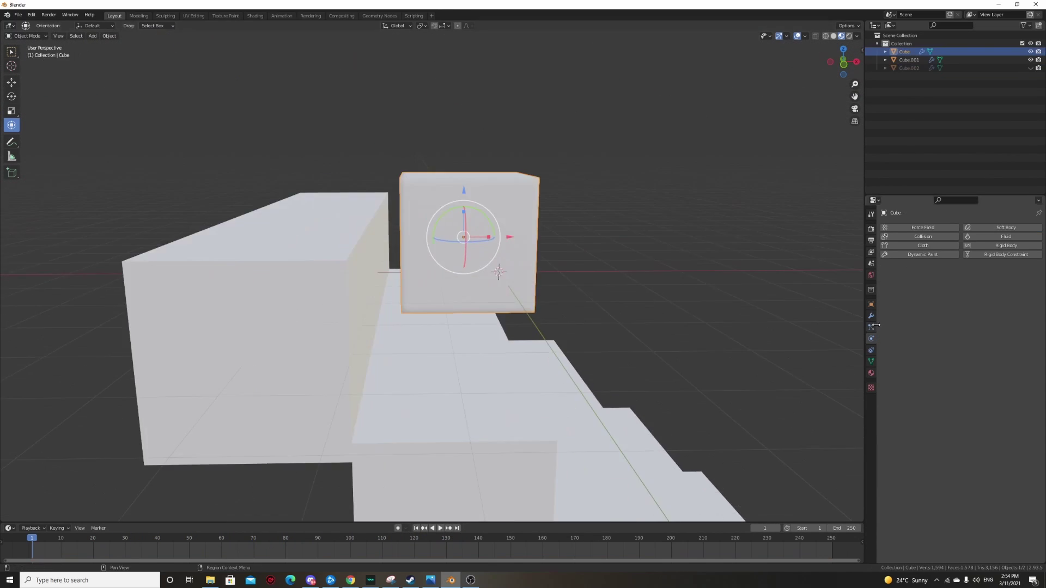
click(871, 316)
click(871, 327)
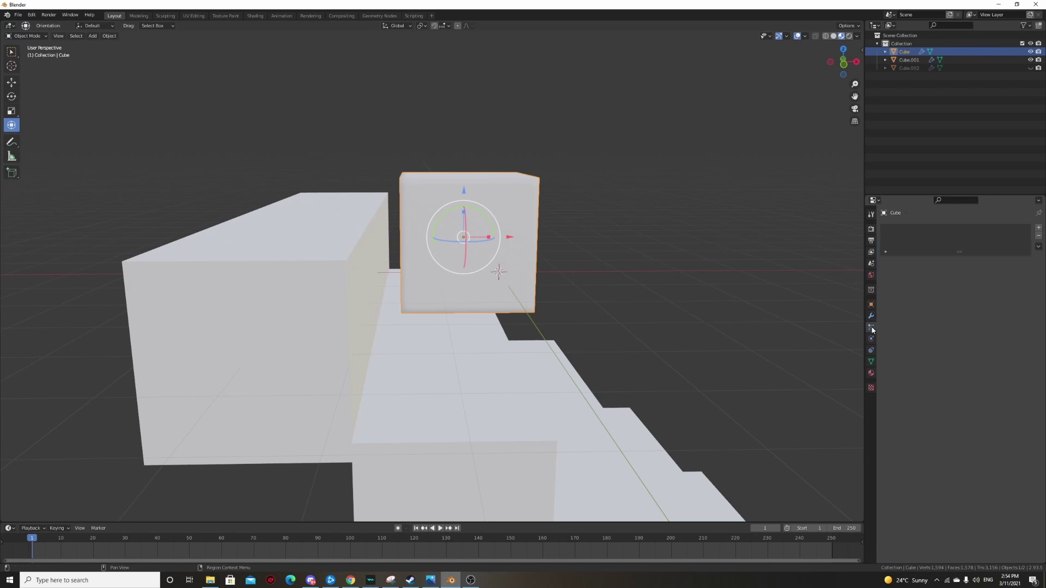
click(1037, 228)
click(1000, 271)
drag(995, 327, 951, 327)
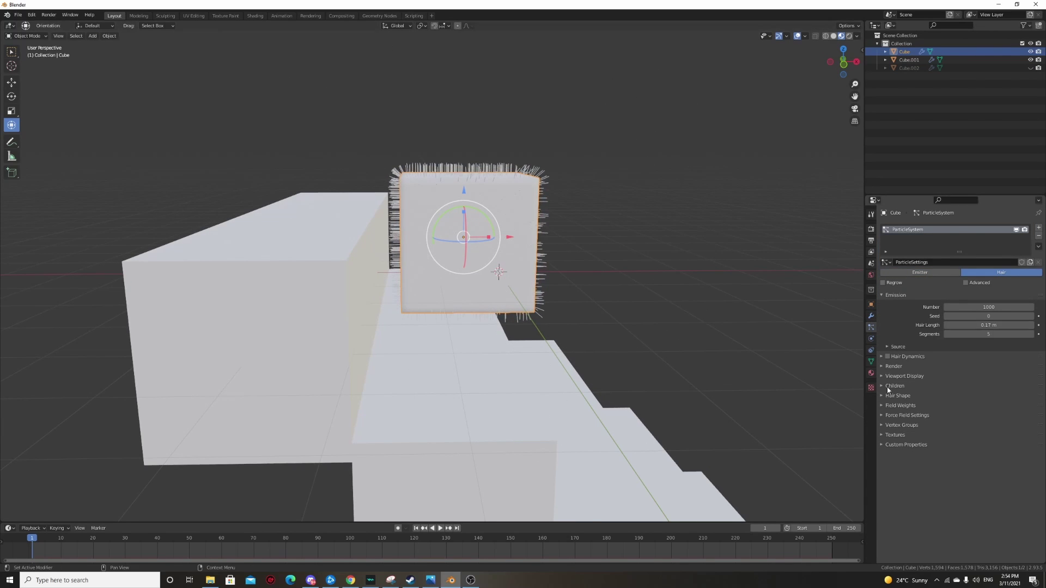
Set the hair's children to Interpolated and enable Hair Dynamics
click(1017, 400)
click(888, 357)
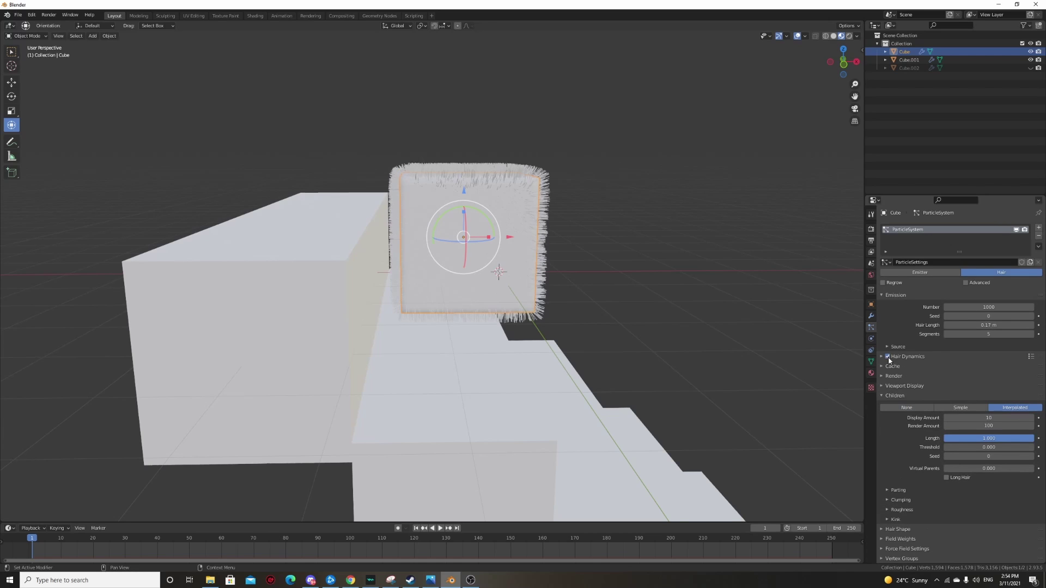
Play the simulation with the hair-covered cube and examine the hair's motion on the stairs in solid shading
middle_drag(688, 343, 667, 330)
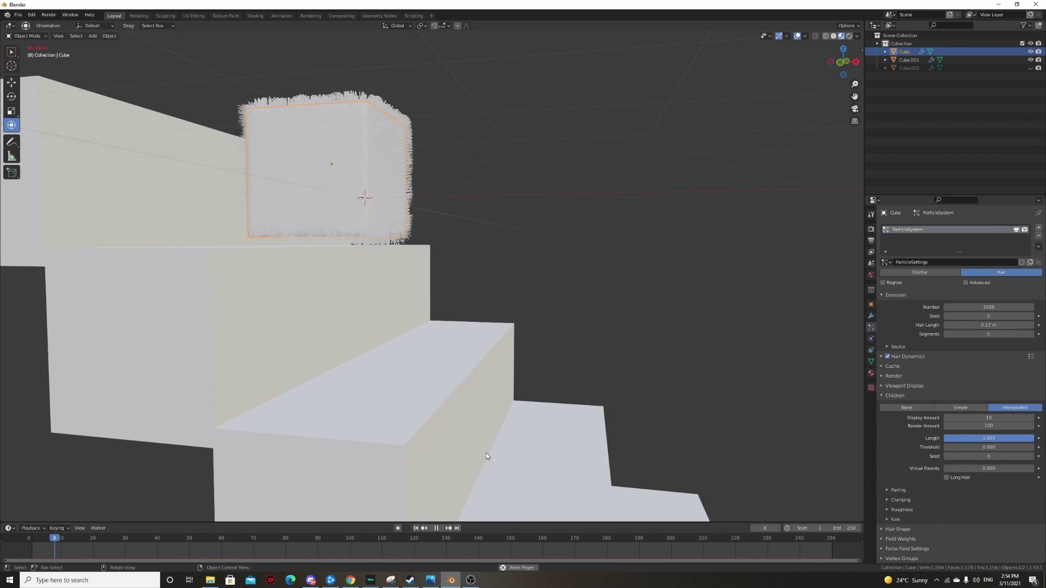
click(576, 287)
middle_drag(575, 287, 584, 288)
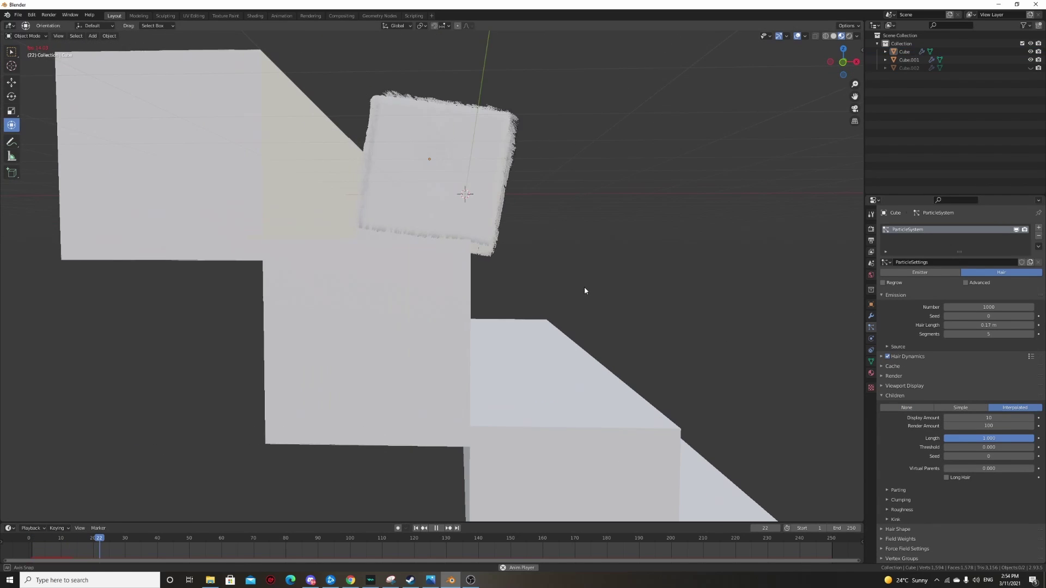
click(835, 37)
middle_drag(749, 142, 736, 144)
scroll(702, 167, down, 5)
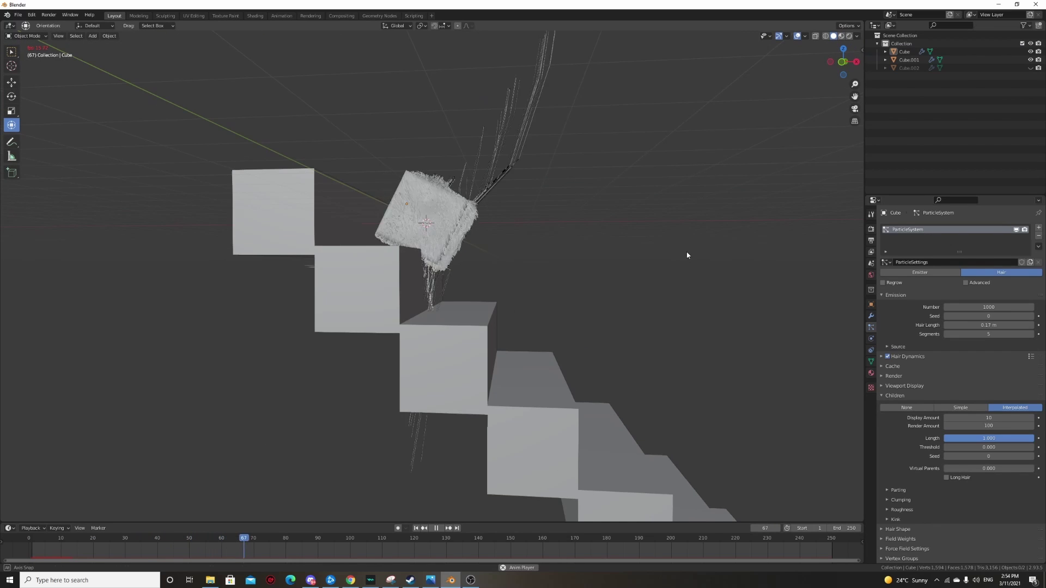
middle_drag(688, 255, 672, 250)
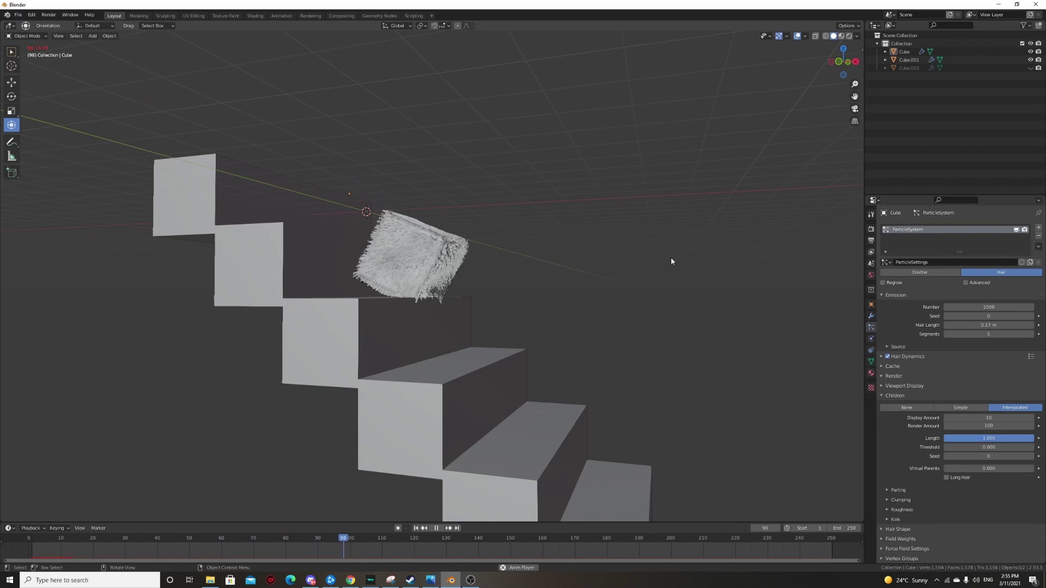